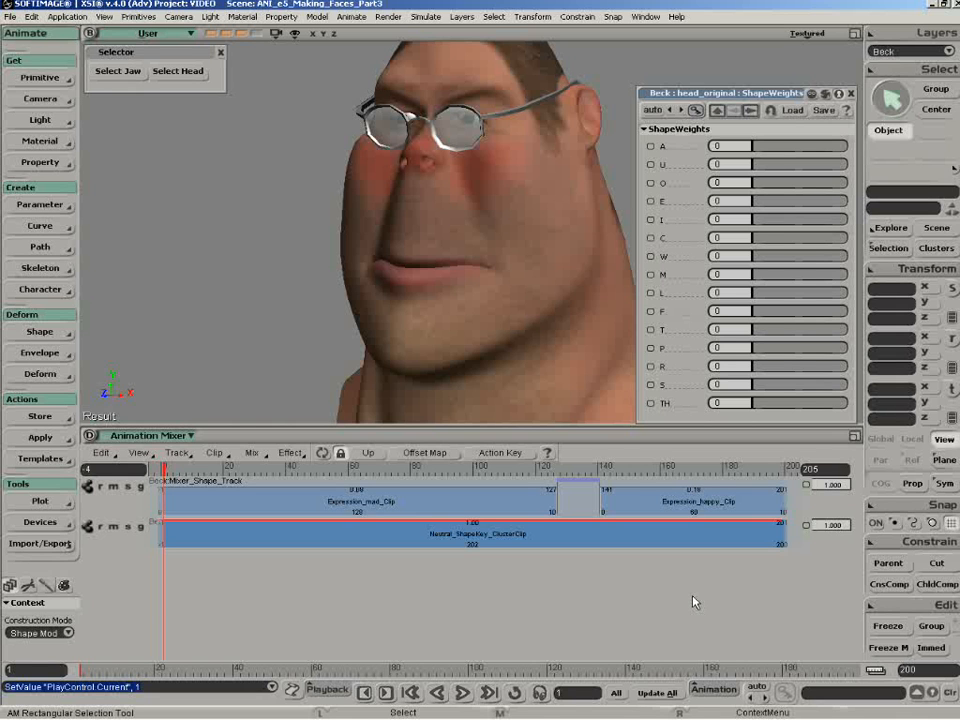
Add an audio track to the Animation Mixer and load torefaction.wav from the project's Audio folder onto it.
{"action": "left_click", "coordinate": [177, 453]}
{"action": "left_click", "coordinate": [176, 492]}
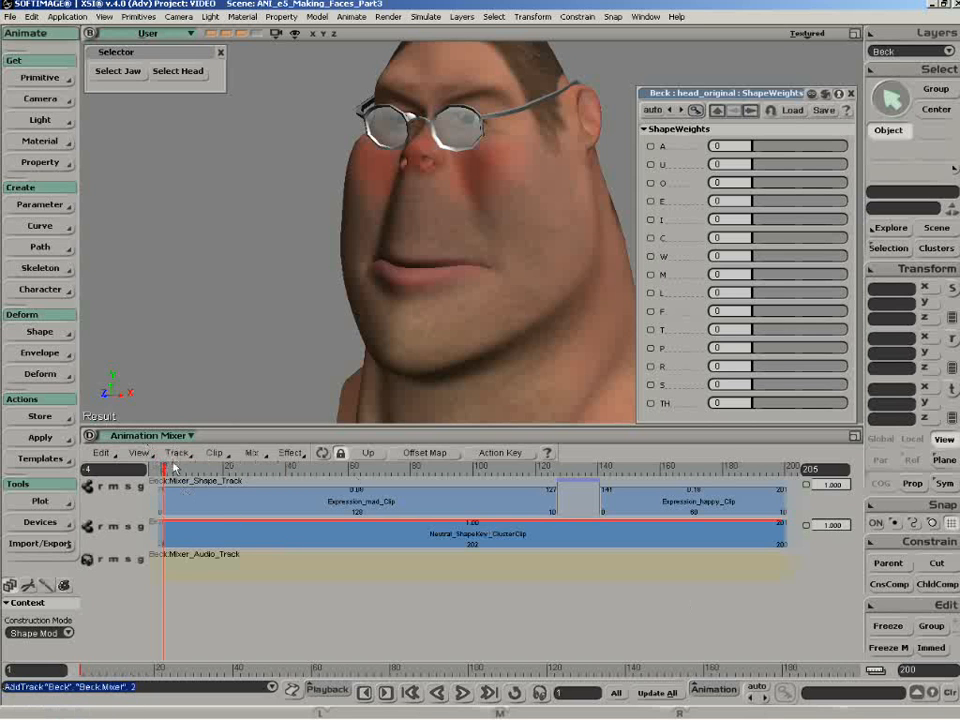
{"action": "right_click", "coordinate": [185, 570]}
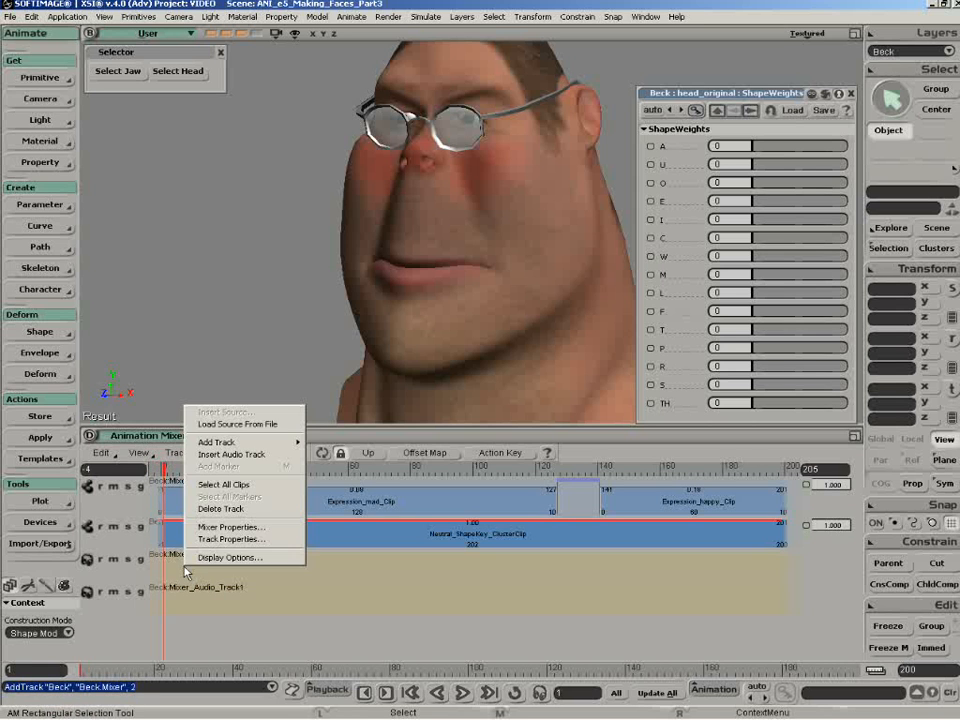
{"action": "left_click", "coordinate": [236, 424]}
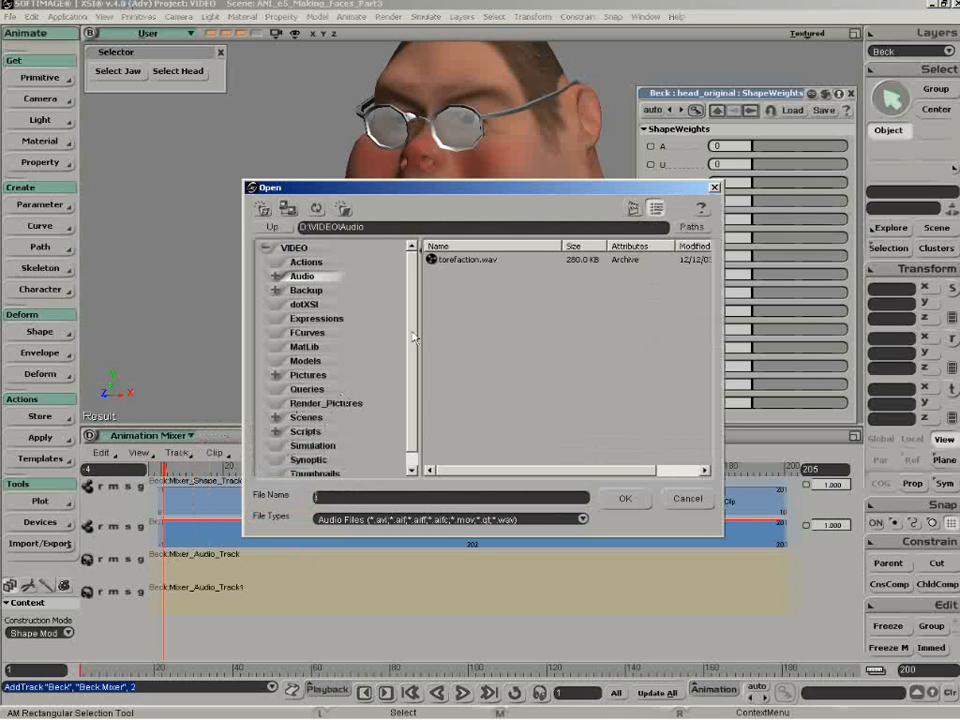
{"action": "left_click", "coordinate": [460, 261]}
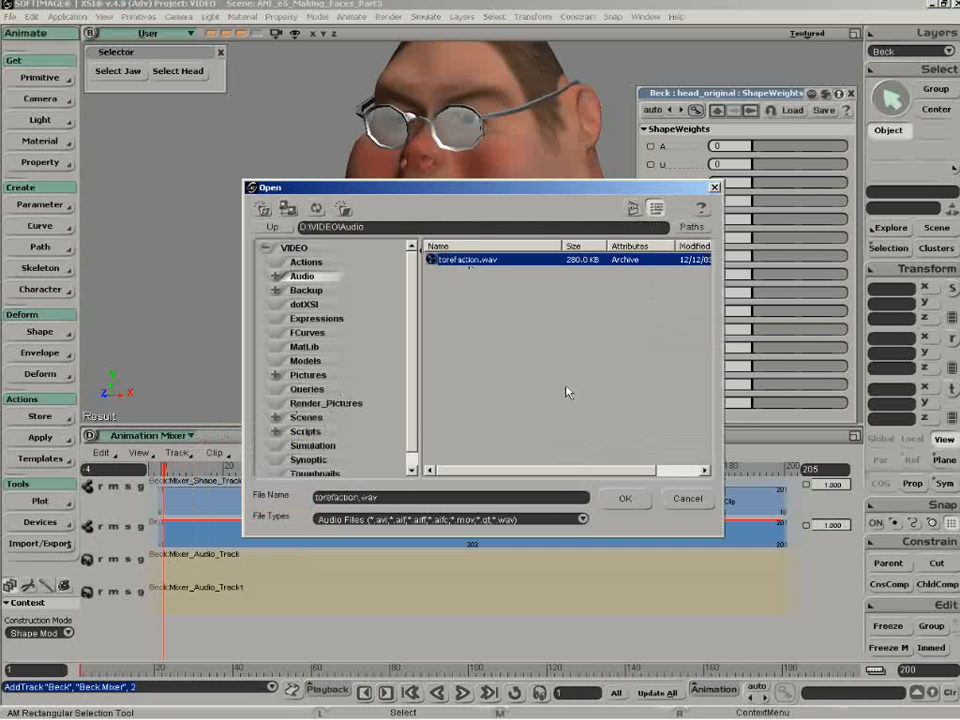
{"action": "left_click", "coordinate": [623, 500]}
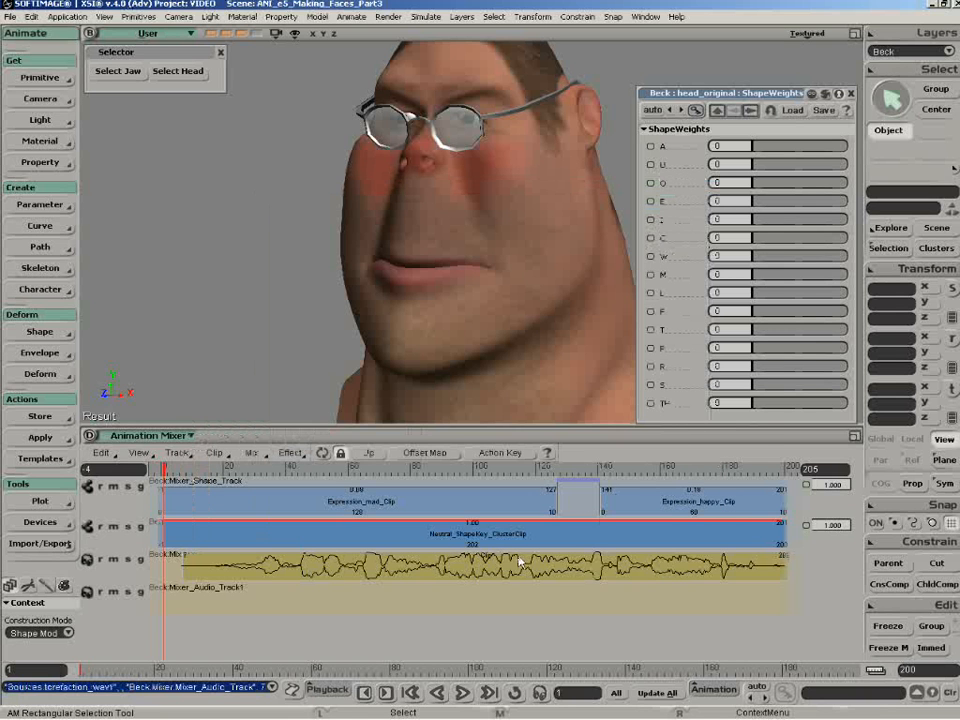
Shift the torefaction audio clip on its track so that it starts at frame 1.
{"action": "left_click", "coordinate": [446, 572]}
{"action": "left_click_drag", "start_coordinate": [446, 572], "coordinate": [427, 566]}
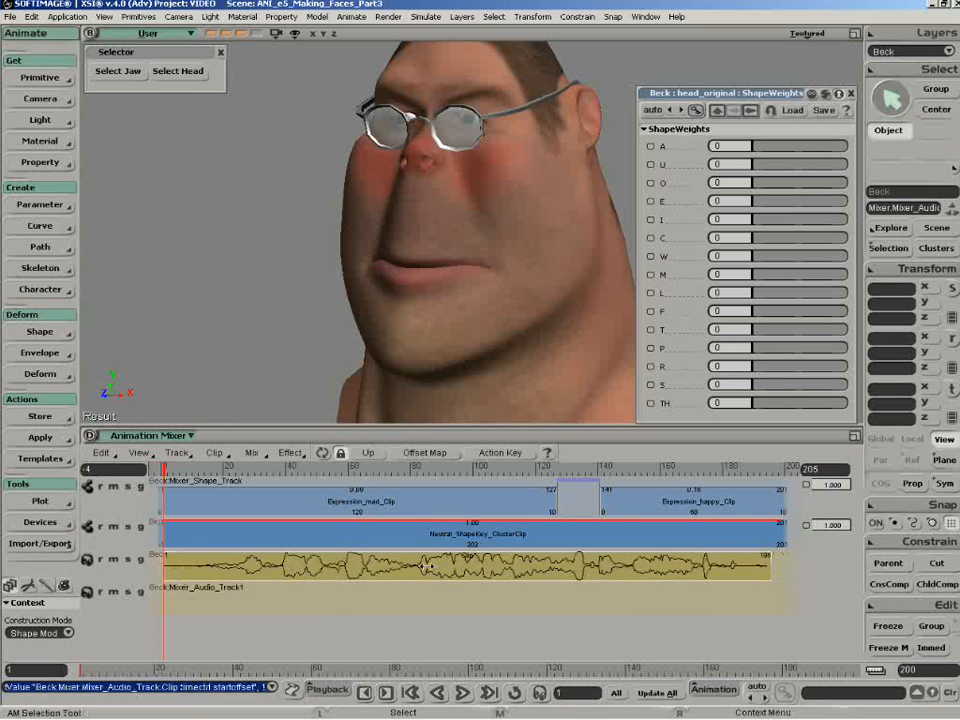
Play the animation in real time from the start to hear the audio along with the face, and stop playback.
{"action": "key", "text": "z"}
{"action": "middle_click_drag", "start_coordinate": [435, 589], "coordinate": [436, 588]}
{"action": "scroll", "coordinate": [655, 590], "scroll_direction": "down", "scroll_amount": 3}
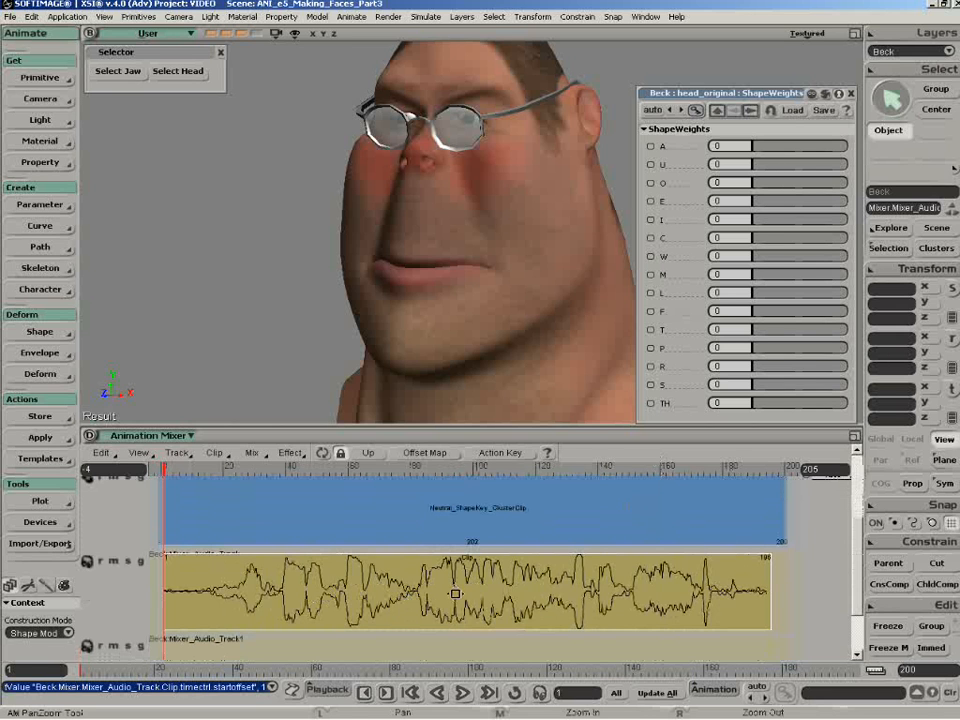
{"action": "middle_click_drag", "start_coordinate": [455, 594], "coordinate": [435, 594]}
{"action": "left_click_drag", "start_coordinate": [308, 588], "coordinate": [419, 582]}
{"action": "left_click_drag", "start_coordinate": [858, 562], "coordinate": [857, 584]}
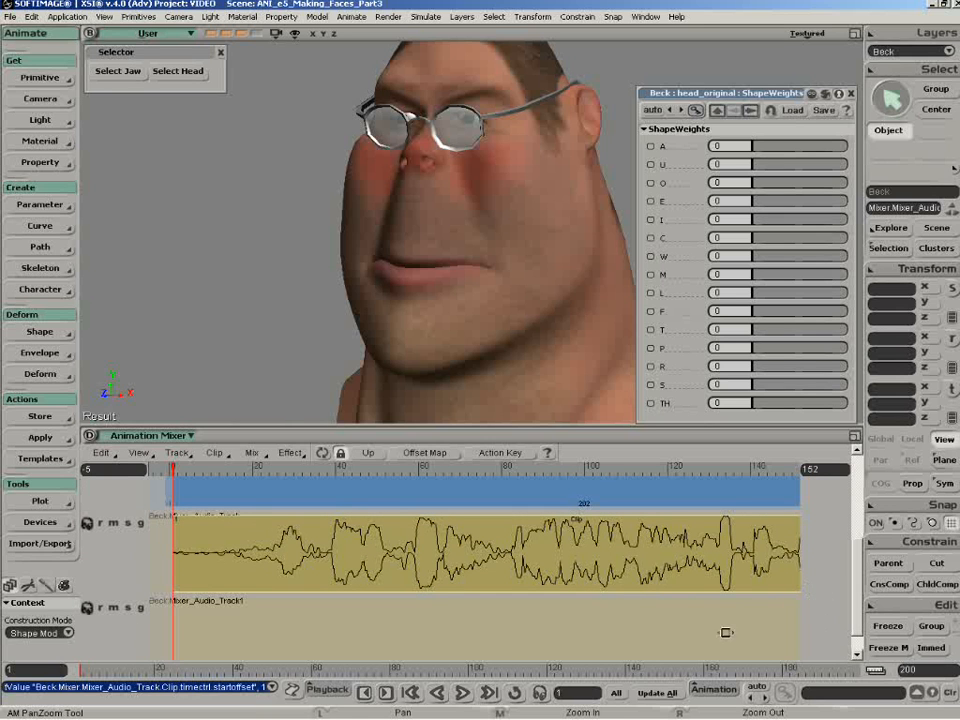
{"action": "left_click", "coordinate": [462, 694]}
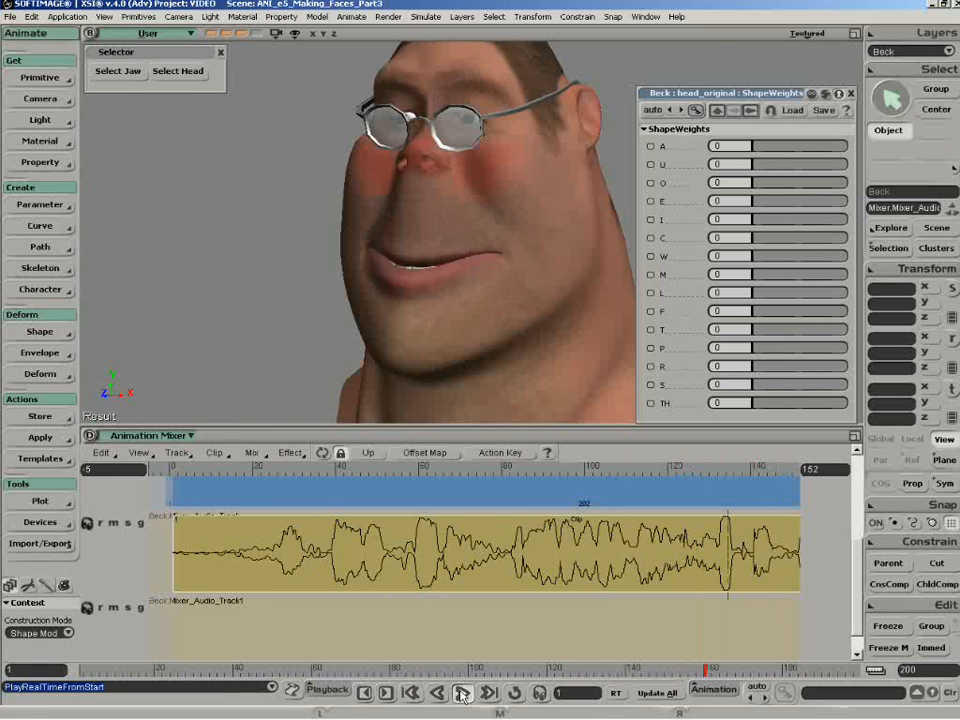
{"action": "left_click", "coordinate": [462, 694]}
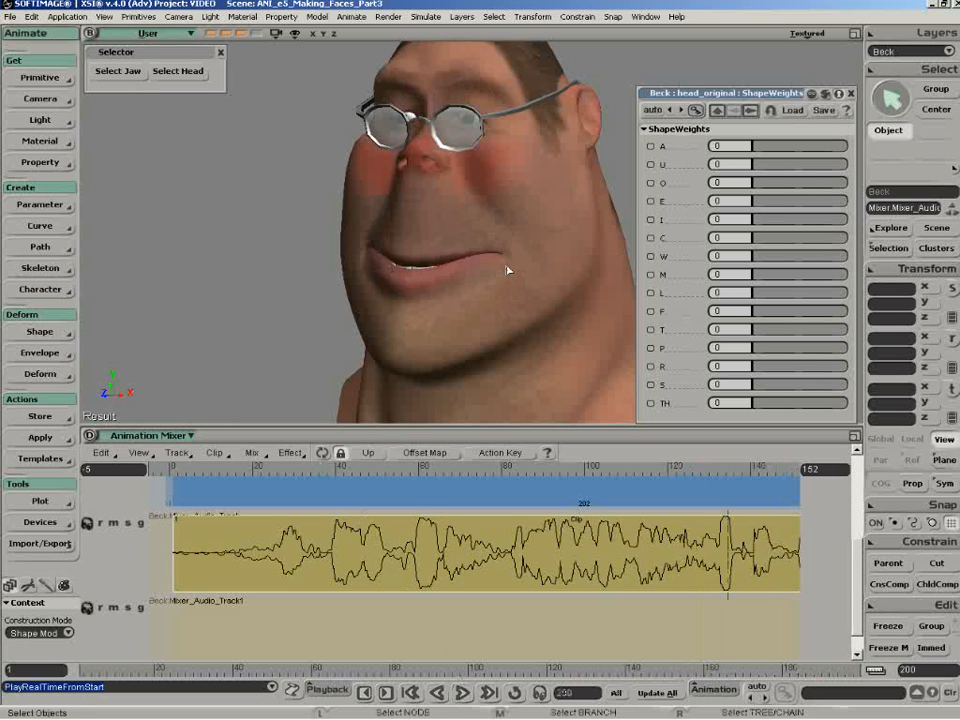
Scrub the mixer timeline from frame 15 to frame 47 to listen to the audio.
{"action": "left_click", "coordinate": [232, 469]}
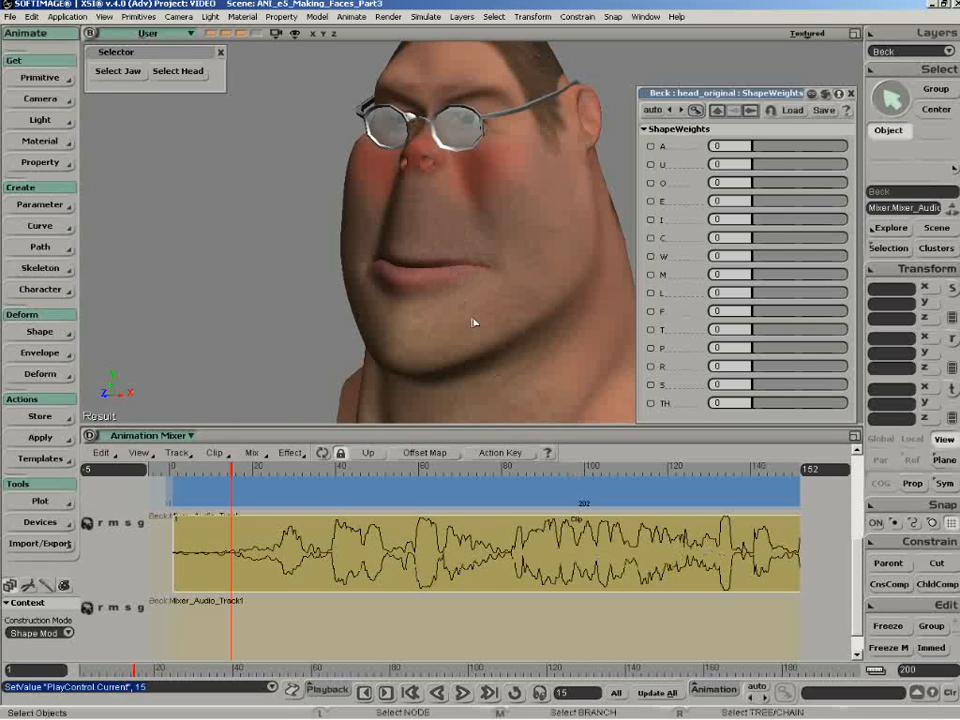
{"action": "key", "text": "space"}
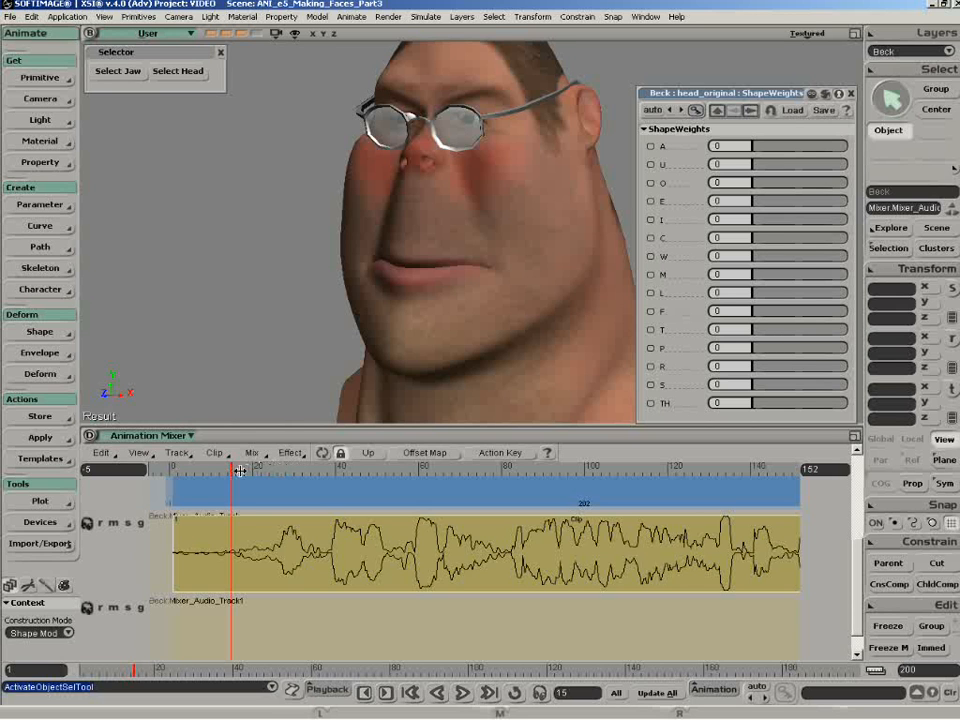
{"action": "left_click_drag", "start_coordinate": [240, 470], "coordinate": [363, 471]}
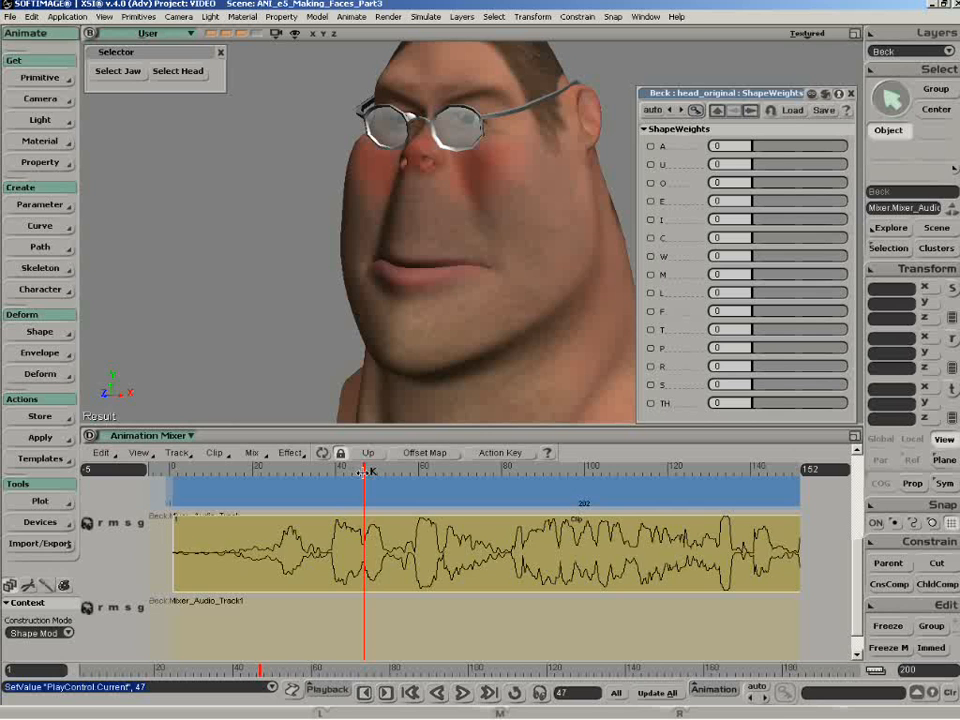
In the Playback/Audio Preferences, disable Quick Loop Mode and set the Scrubbing User Rate to 100%.
{"action": "left_click", "coordinate": [333, 694]}
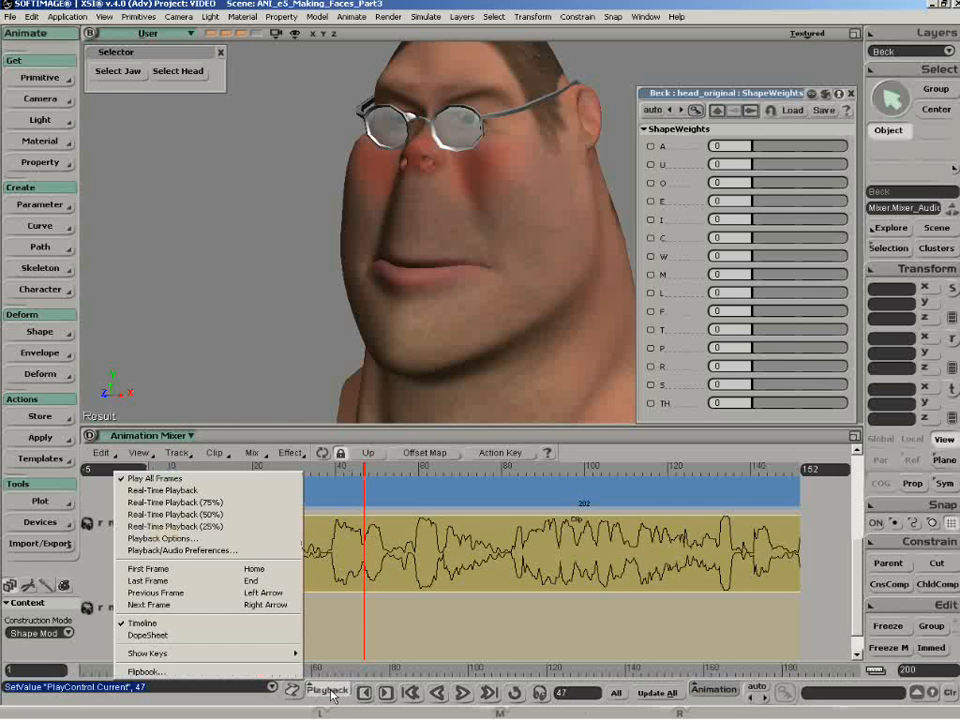
{"action": "left_click", "coordinate": [205, 551]}
{"action": "left_click_drag", "start_coordinate": [338, 196], "coordinate": [318, 196]}
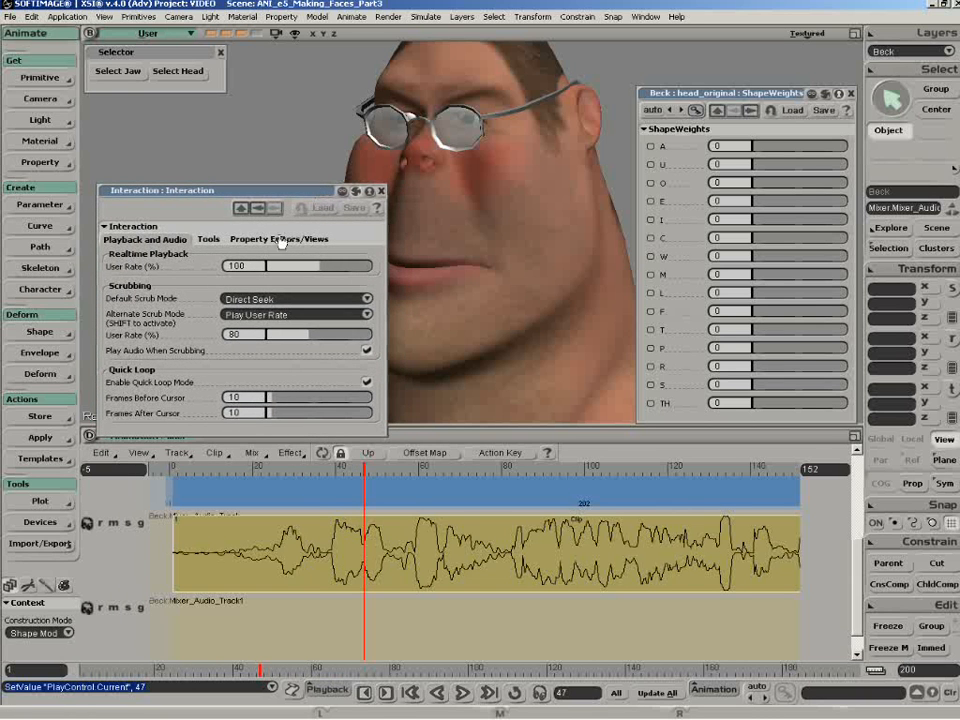
{"action": "left_click", "coordinate": [367, 382]}
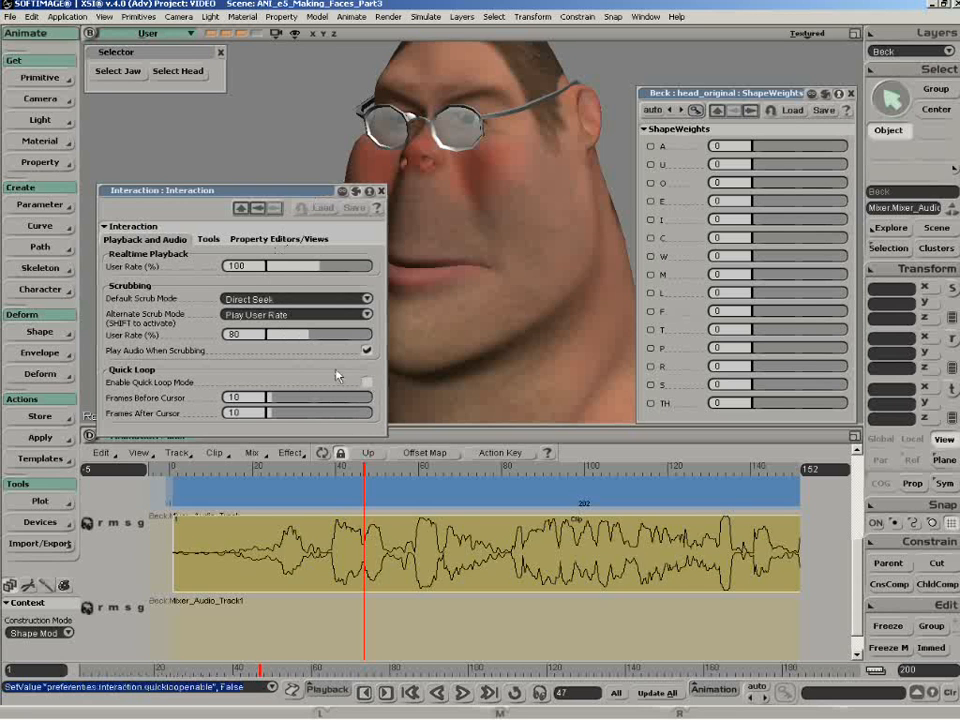
{"action": "double_click", "coordinate": [234, 334]}
{"action": "type", "text": "100"}
{"action": "key", "text": "Return"}
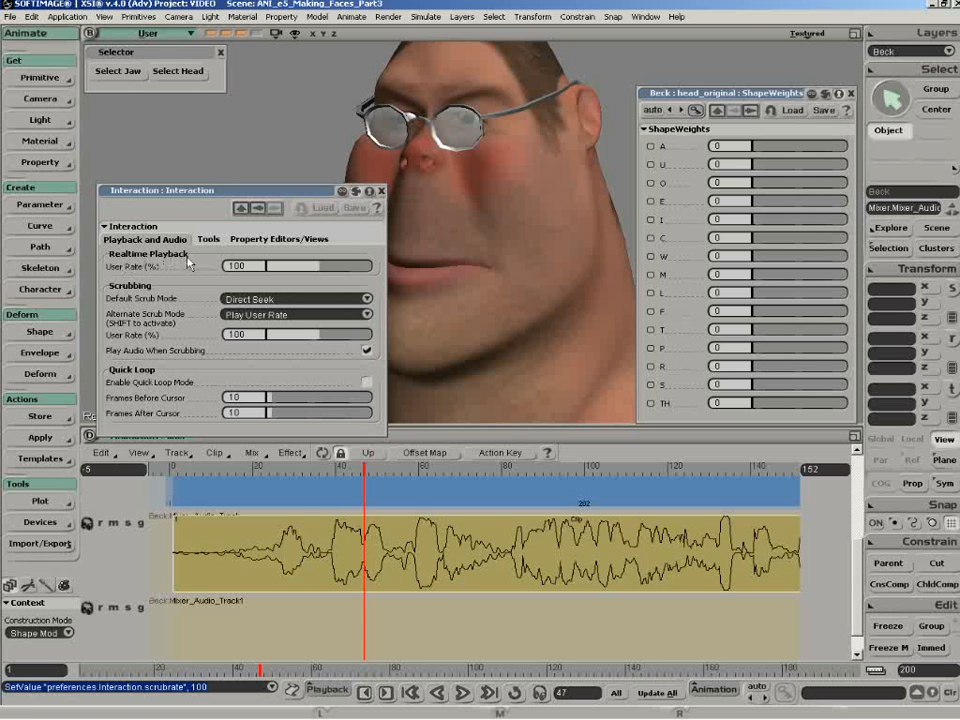
Set the Realtime Playback User Rate to 80% and play the animation to test the speed.
{"action": "left_click", "coordinate": [236, 265]}
{"action": "double_click", "coordinate": [252, 265]}
{"action": "type", "text": "80"}
{"action": "key", "text": "Return"}
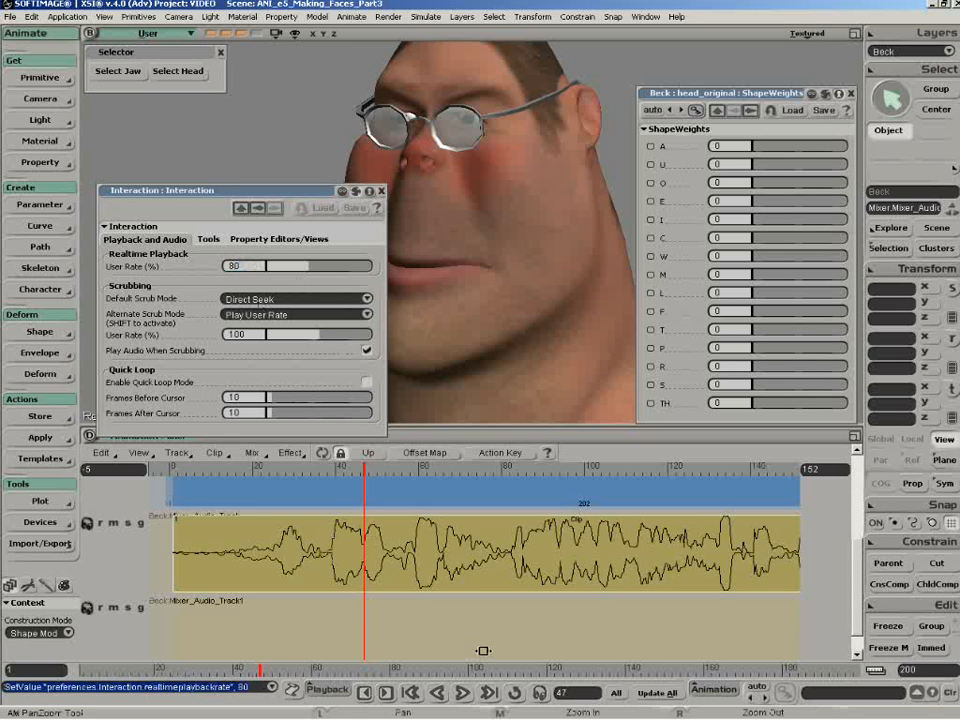
{"action": "left_click", "coordinate": [462, 692]}
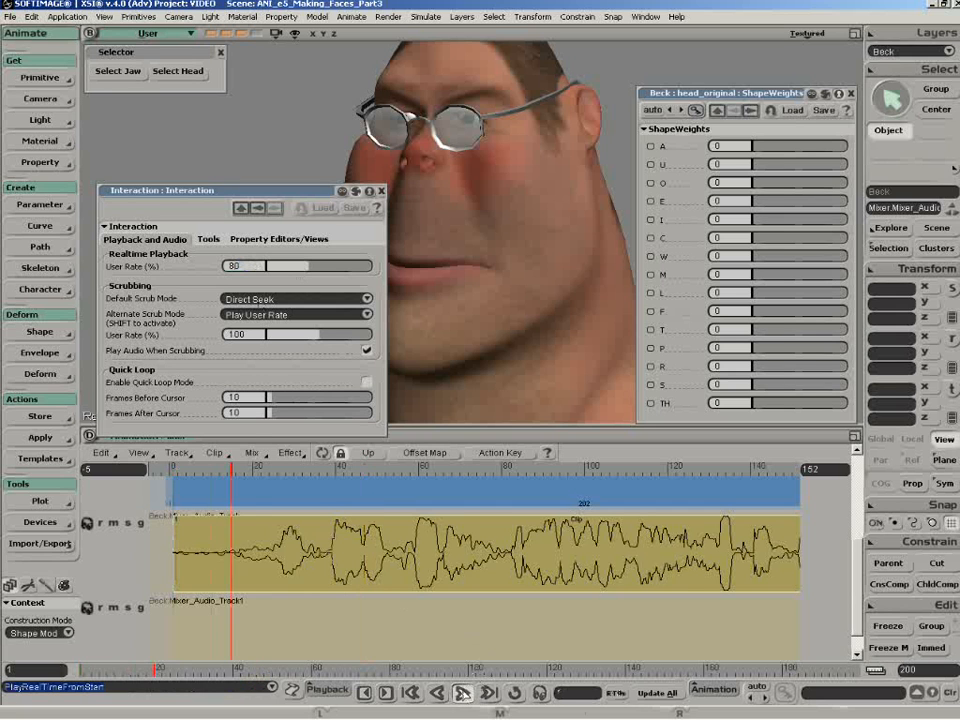
{"action": "left_click", "coordinate": [462, 692]}
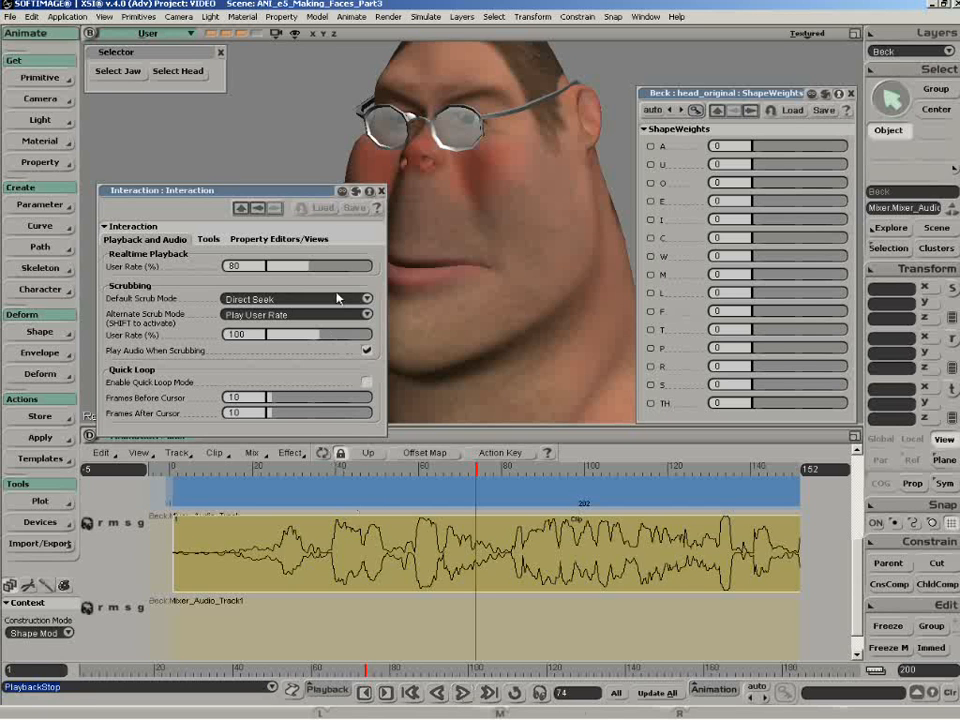
Raise the Realtime Playback User Rate to 114% and play the animation to test the speed.
{"action": "left_click_drag", "start_coordinate": [310, 266], "coordinate": [328, 271]}
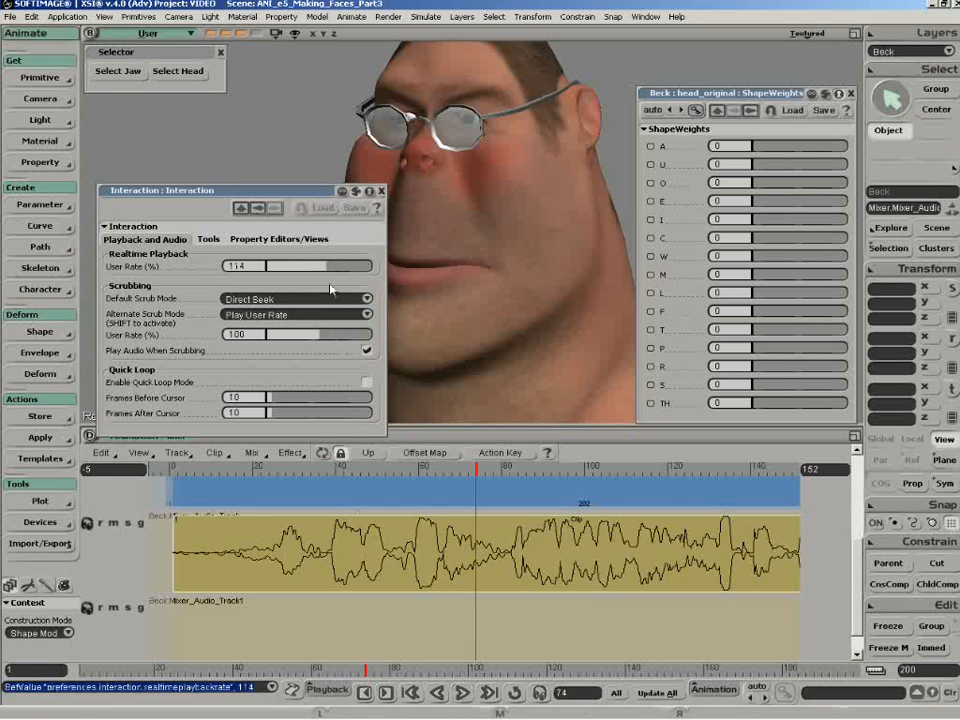
{"action": "left_click", "coordinate": [463, 693]}
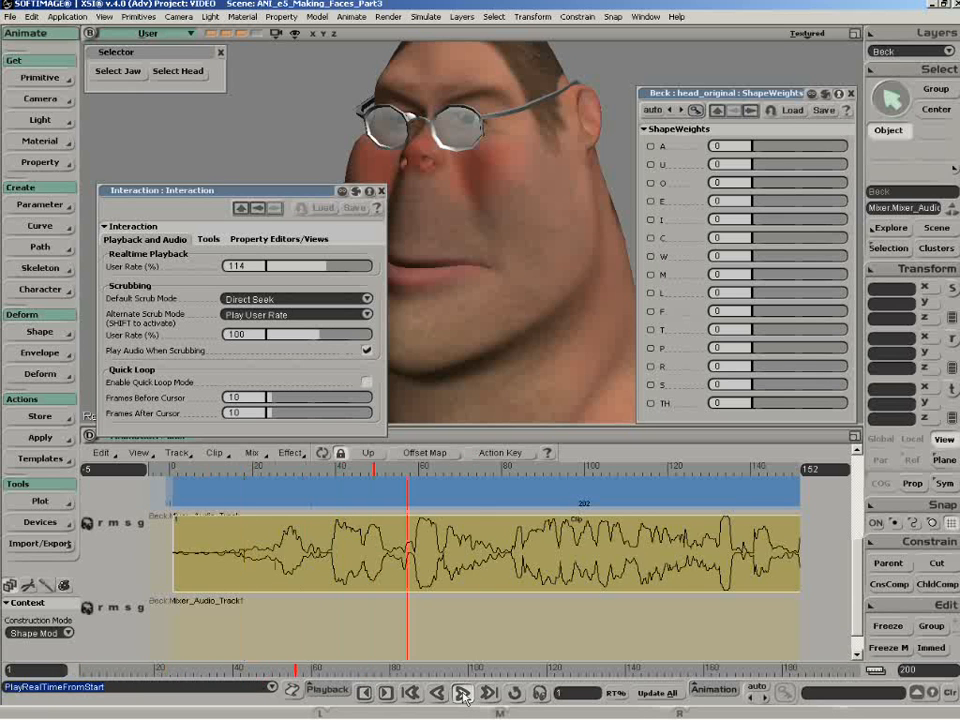
{"action": "left_click", "coordinate": [463, 693]}
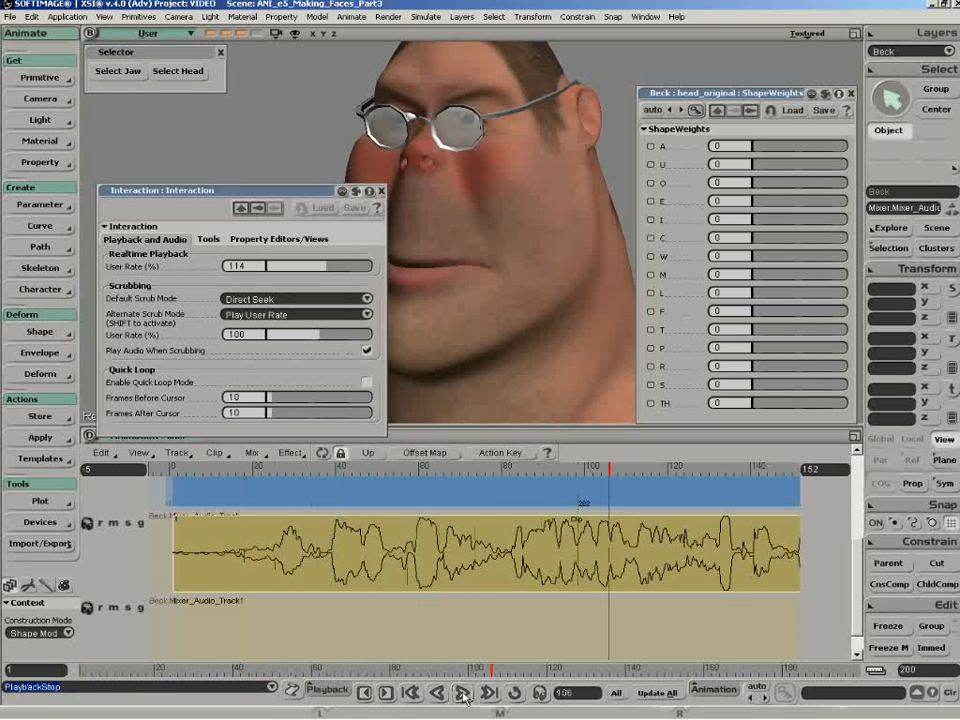
Set the Realtime Playback User Rate to 100%.
{"action": "left_click", "coordinate": [236, 265]}
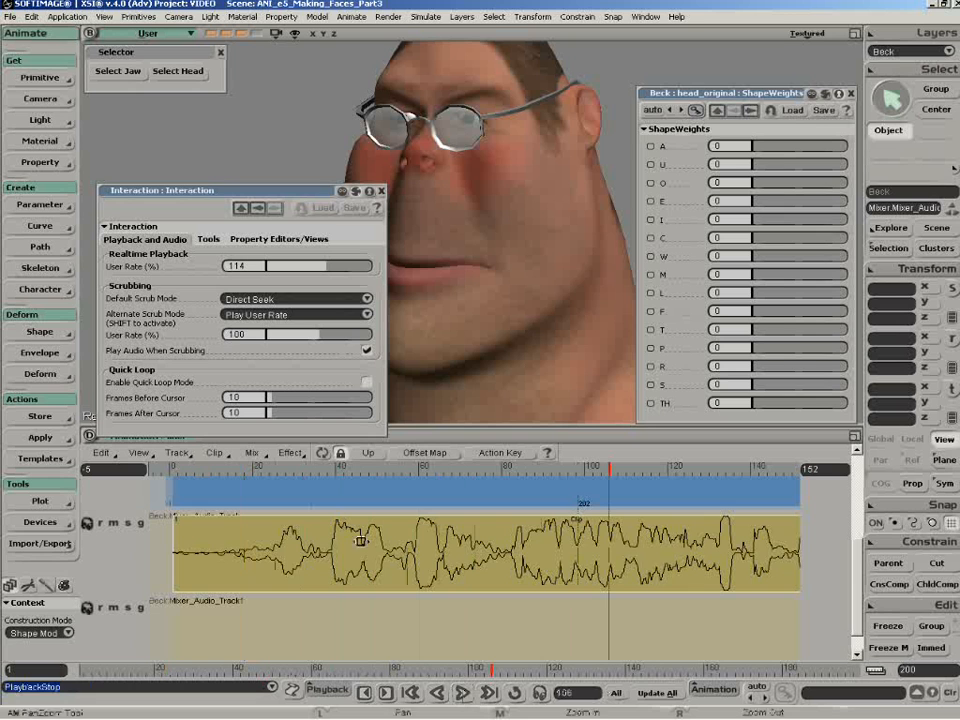
{"action": "type", "text": "100"}
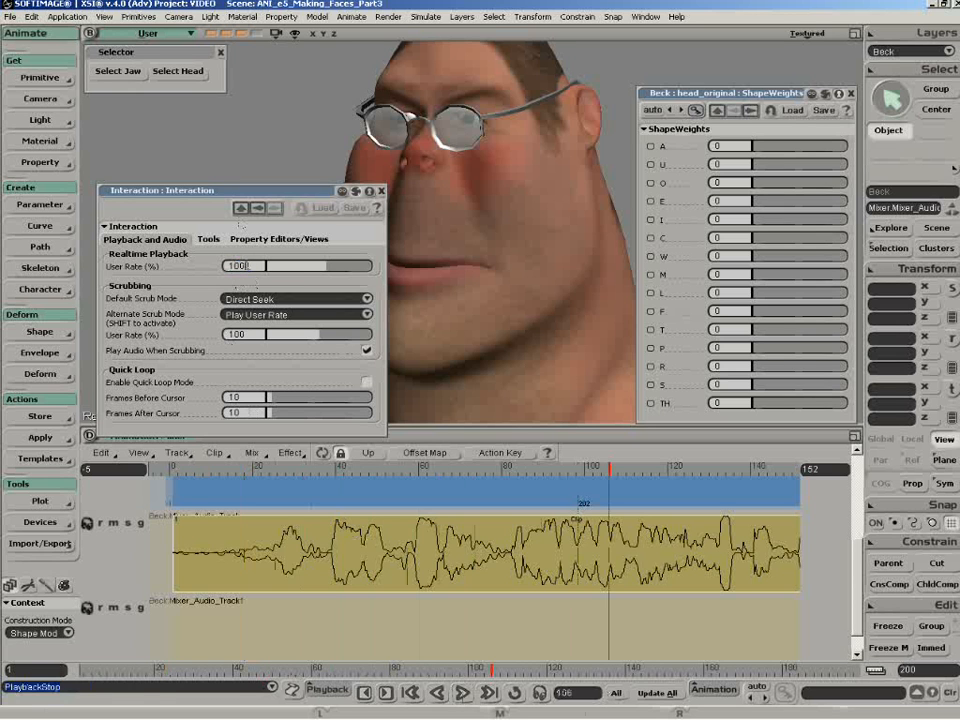
{"action": "key", "text": "Return"}
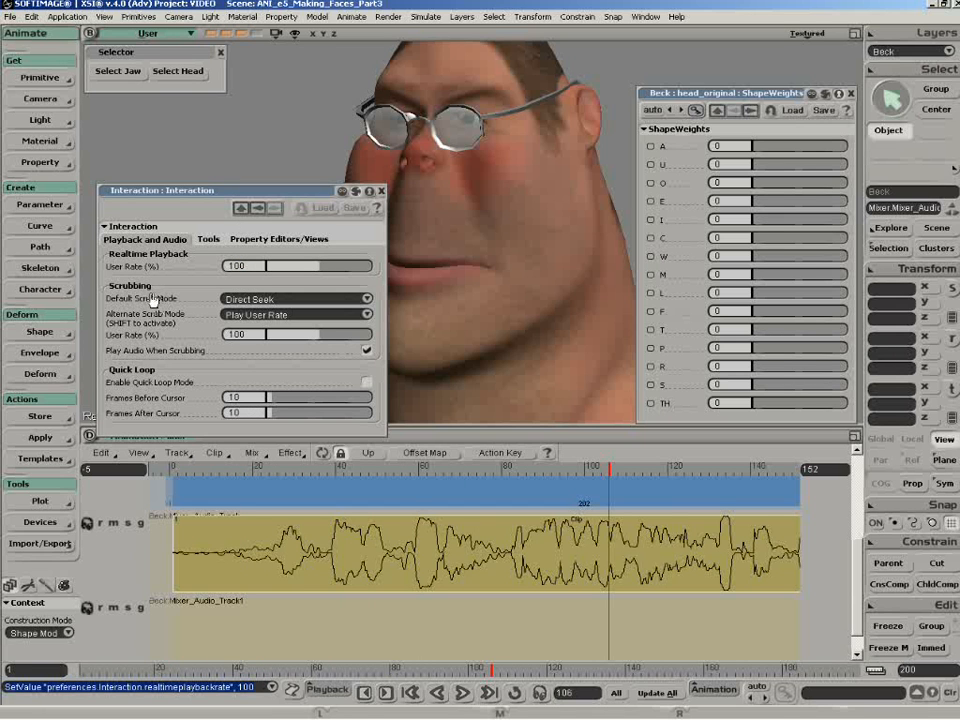
Set the Default Scrub Mode to Play Vari Speed and scrub the mixer timeline to frame 49 to test it.
{"action": "left_click", "coordinate": [314, 300]}
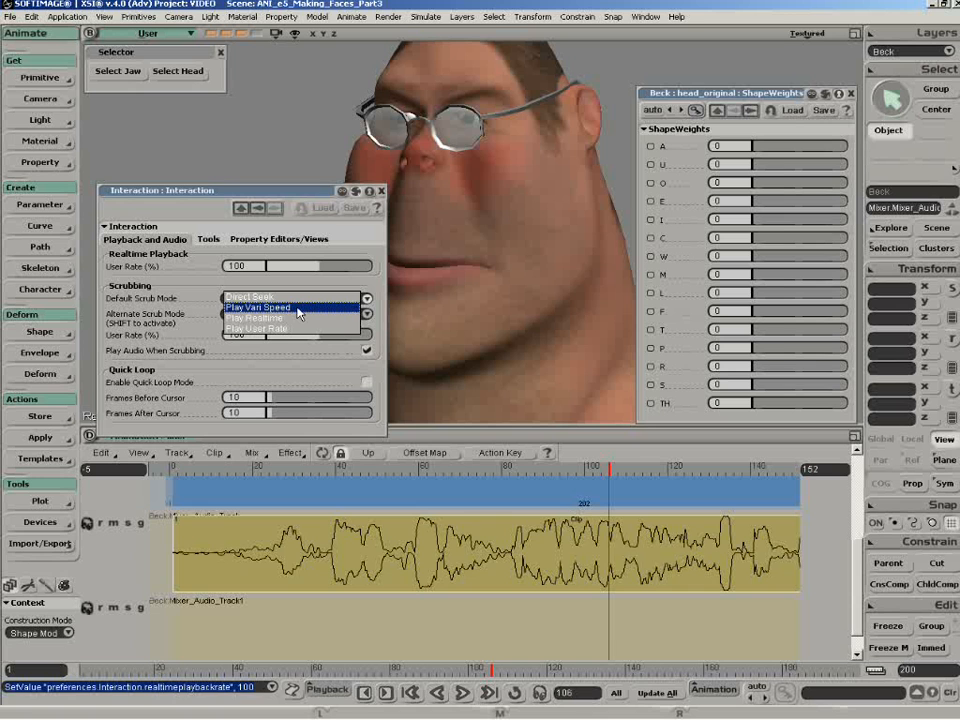
{"action": "left_click", "coordinate": [298, 309]}
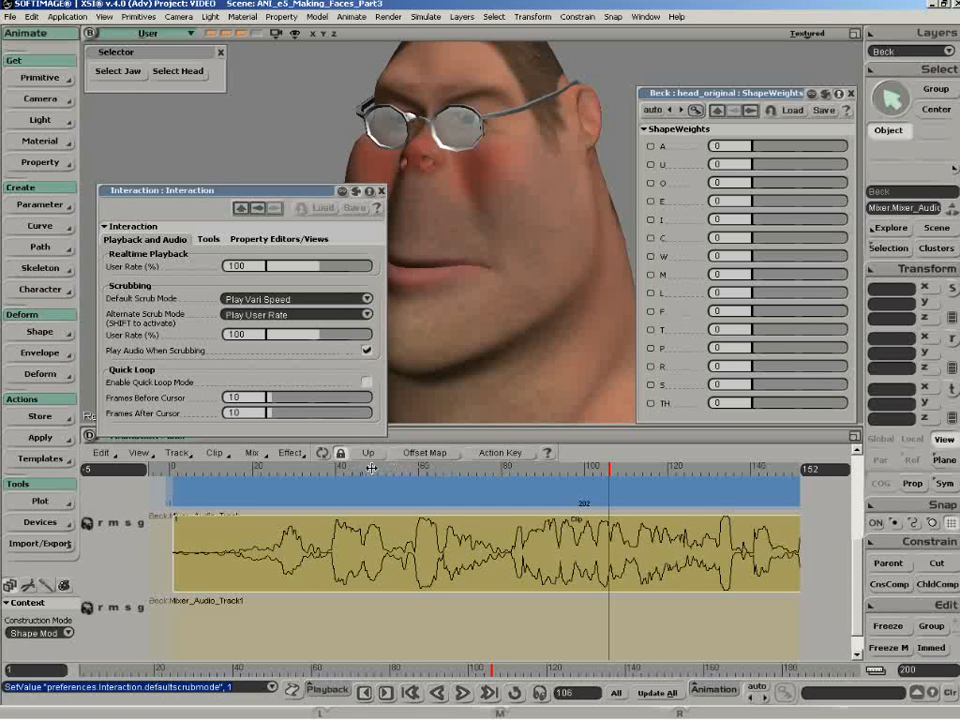
{"action": "mouse_move", "coordinate": [551, 469]}
{"action": "left_mouse_down"}
{"action": "mouse_move", "coordinate": [292, 469]}
{"action": "mouse_move", "coordinate": [675, 470]}
{"action": "mouse_move", "coordinate": [400, 475]}
{"action": "left_mouse_up"}
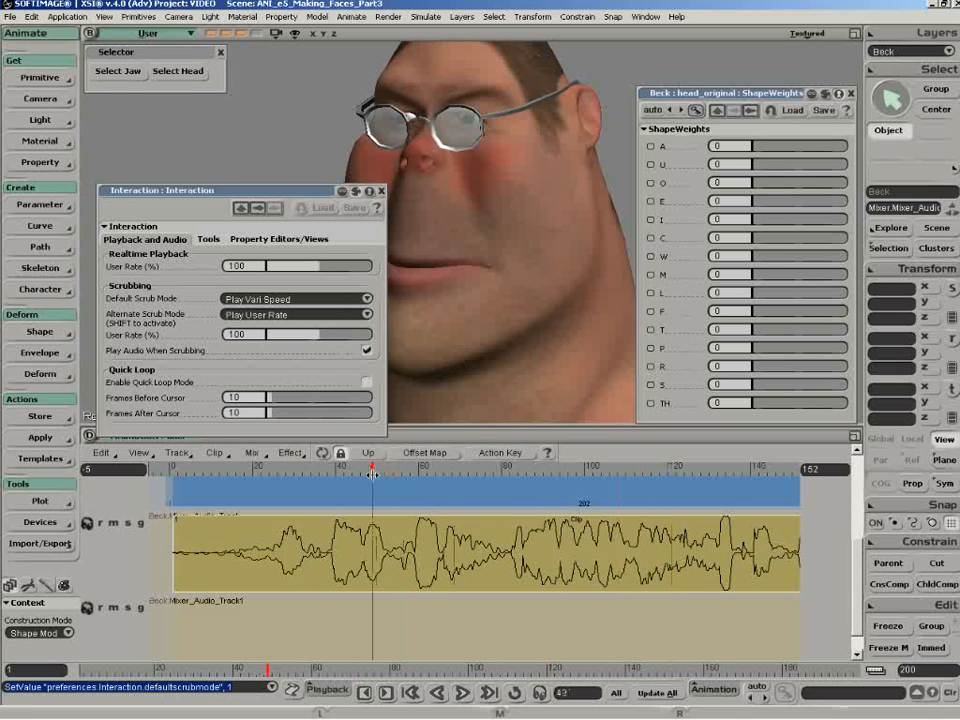
{"action": "left_click", "coordinate": [372, 472]}
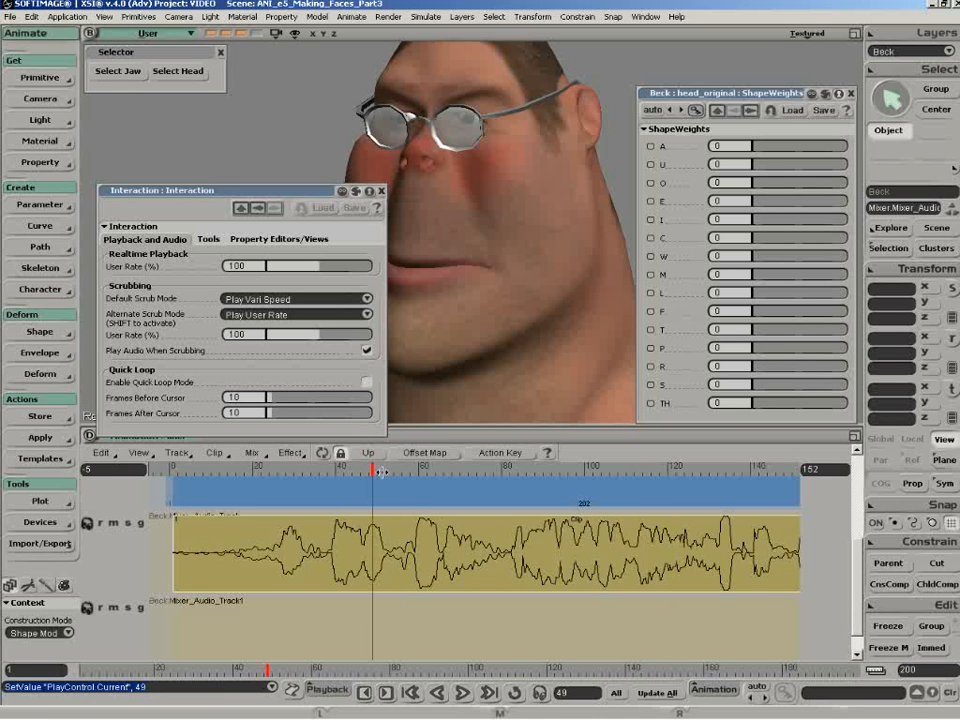
Set the Default Scrub Mode to Play Realtime and scrub the mixer timeline to frame 55 to test it.
{"action": "left_click", "coordinate": [366, 299]}
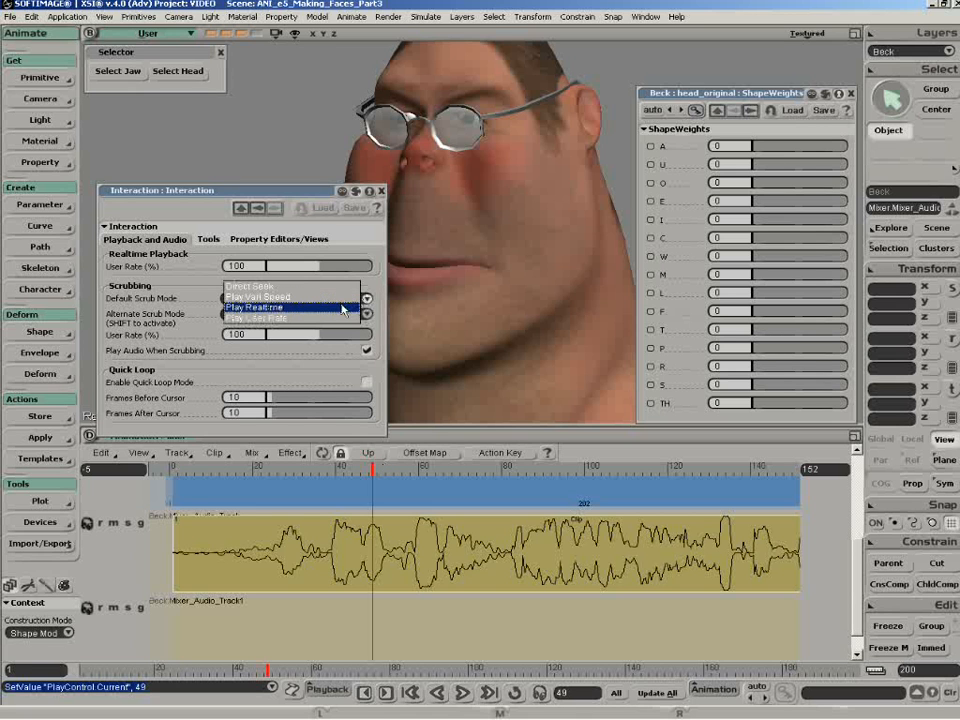
{"action": "left_click", "coordinate": [341, 308]}
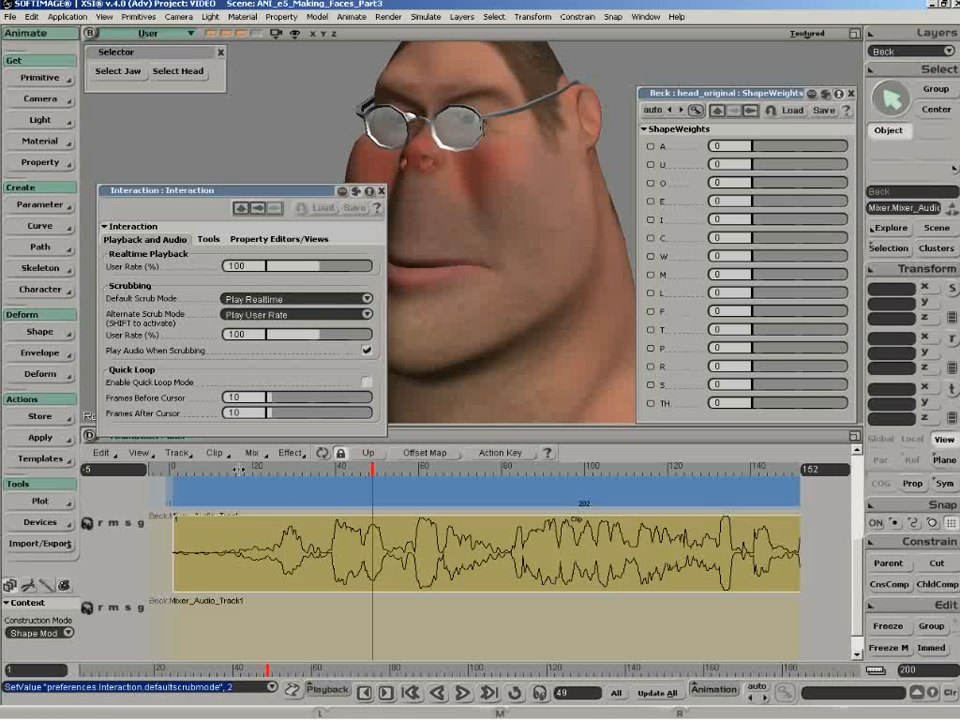
{"action": "left_click_drag", "start_coordinate": [235, 470], "coordinate": [319, 470]}
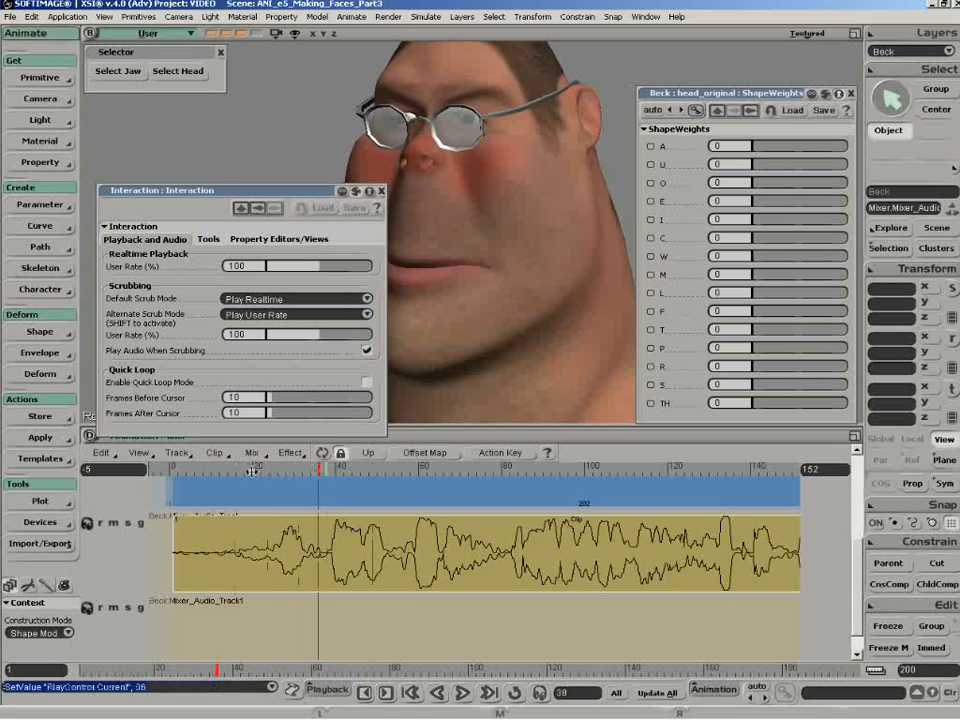
{"action": "left_click_drag", "start_coordinate": [228, 470], "coordinate": [399, 470]}
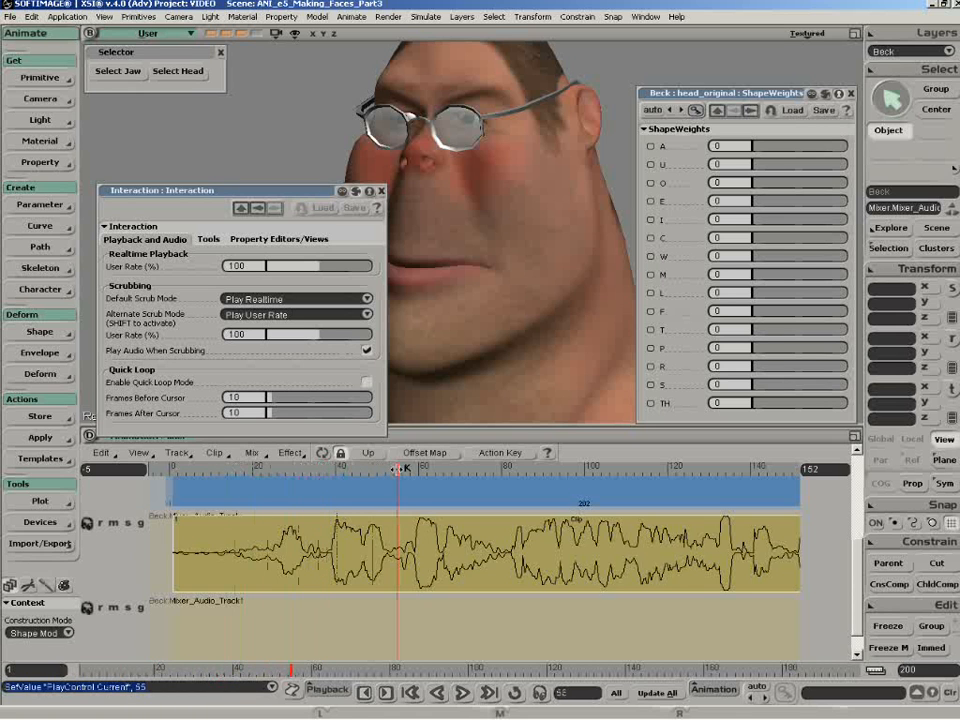
Set the Default Scrub Mode to Play User Rate with an 80% scrubbing User Rate, and scrub the mixer timeline to frame 77 to test it.
{"action": "left_click", "coordinate": [366, 298]}
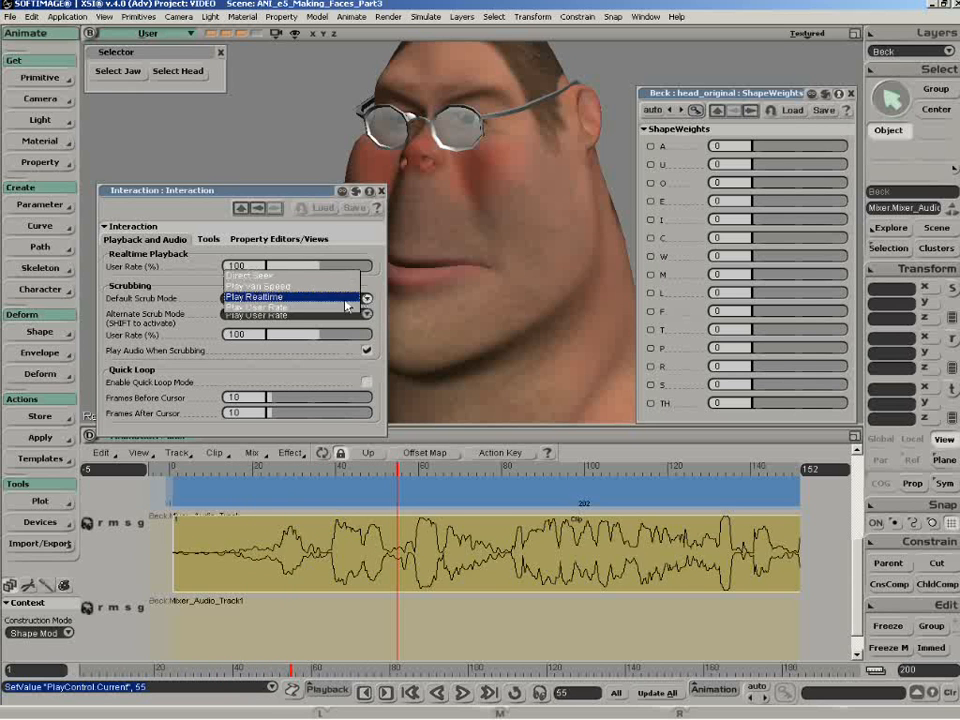
{"action": "left_click", "coordinate": [328, 308]}
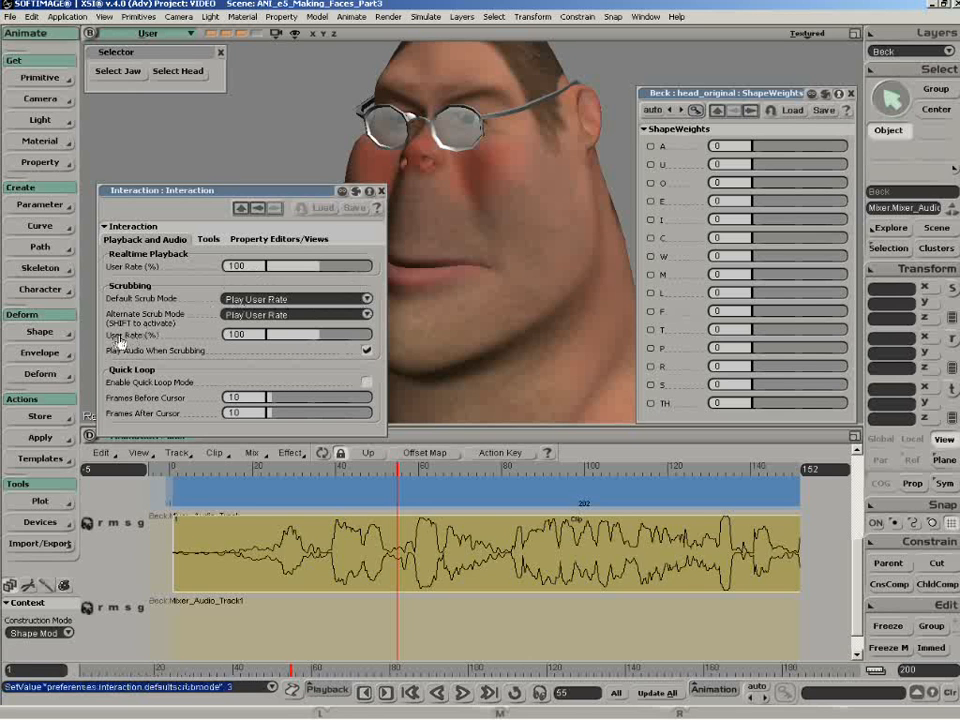
{"action": "double_click", "coordinate": [240, 334]}
{"action": "type", "text": "80"}
{"action": "key", "text": "Return"}
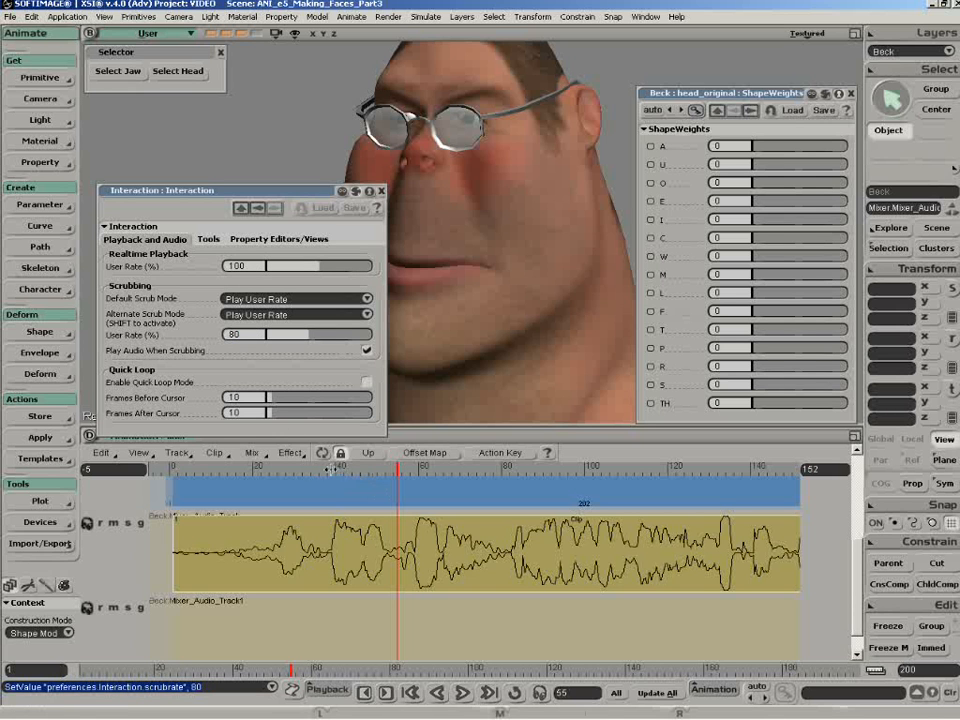
{"action": "mouse_move", "coordinate": [327, 468]}
{"action": "left_mouse_down"}
{"action": "mouse_move", "coordinate": [648, 471]}
{"action": "mouse_move", "coordinate": [489, 470]}
{"action": "left_mouse_up"}
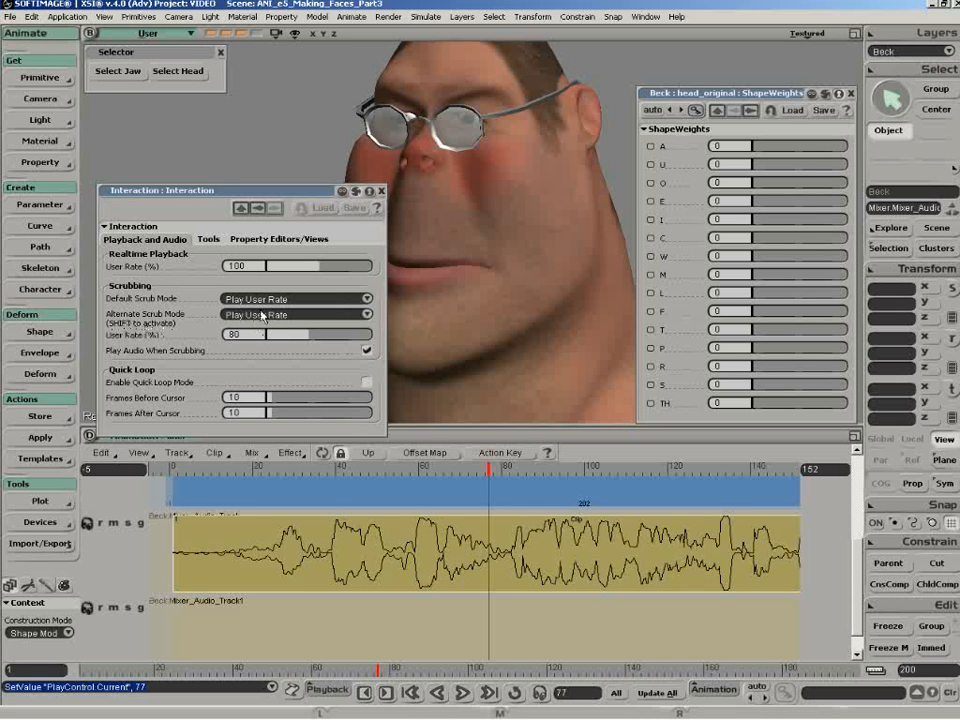
Set the Default Scrub Mode to Direct Seek, then test the default mode at frame 48 and the alternate mode by scrubbing to frame 59.
{"action": "left_click", "coordinate": [291, 301]}
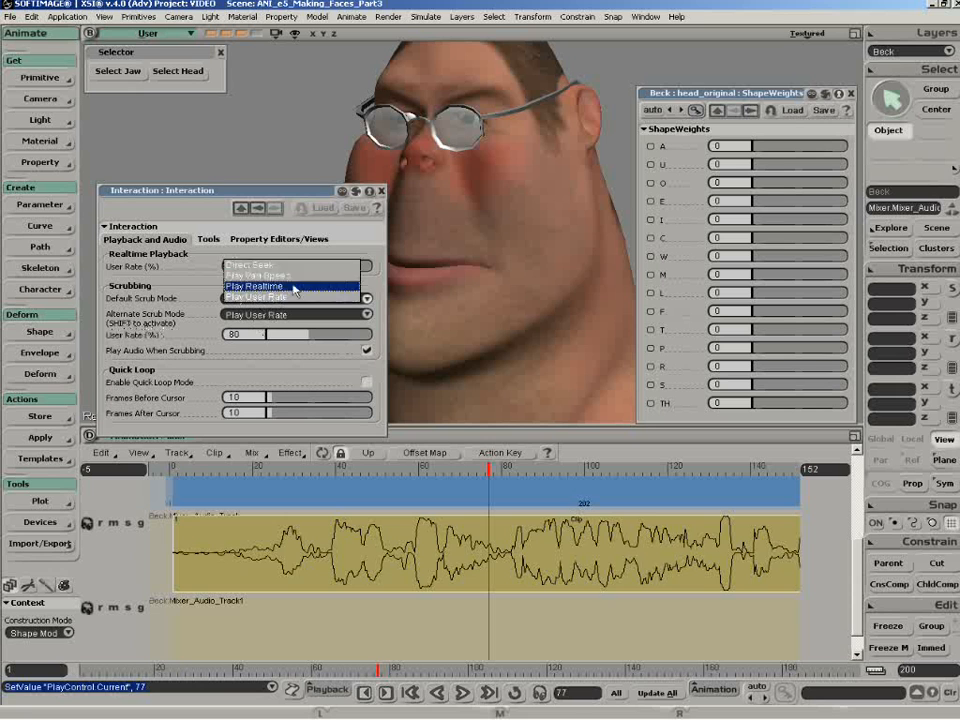
{"action": "left_click", "coordinate": [293, 266]}
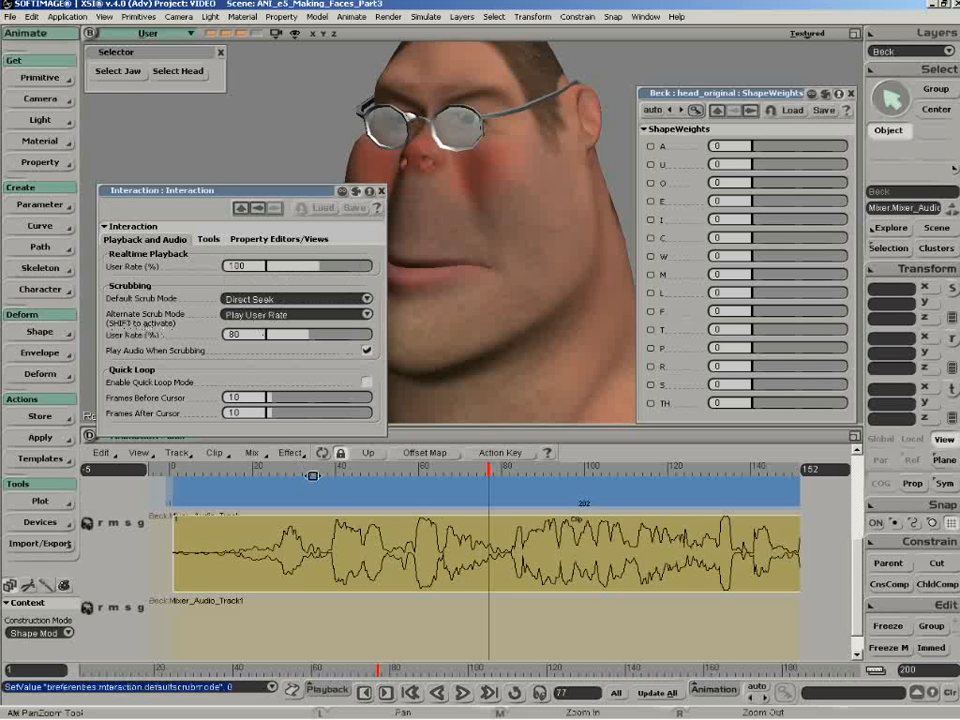
{"action": "left_click", "coordinate": [368, 470]}
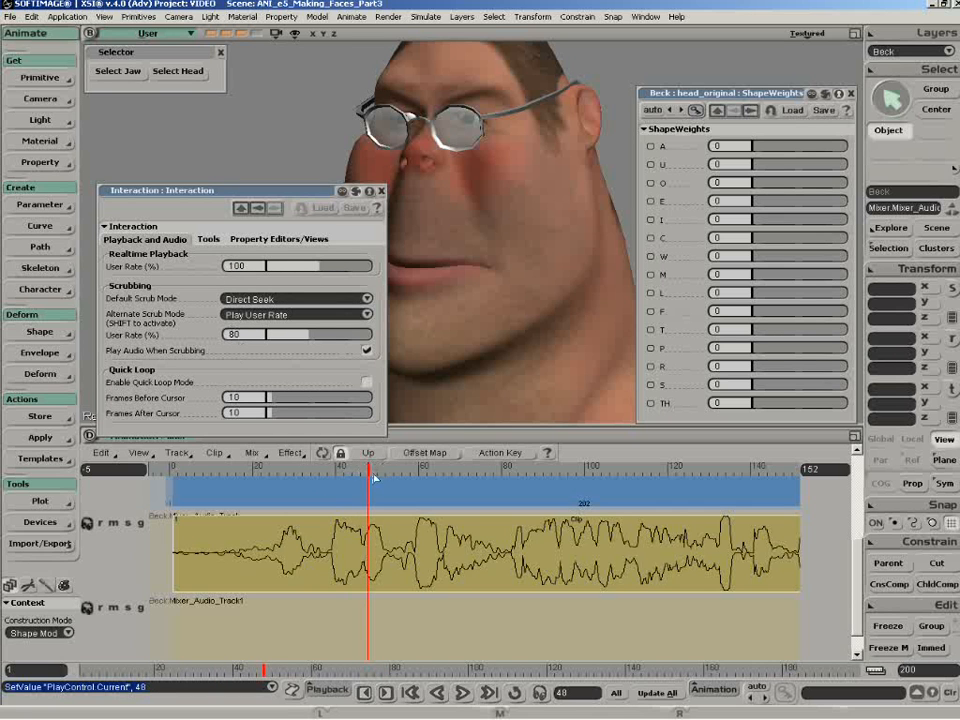
{"action": "left_click_drag", "start_coordinate": [371, 472], "coordinate": [415, 470], "text": "shift"}
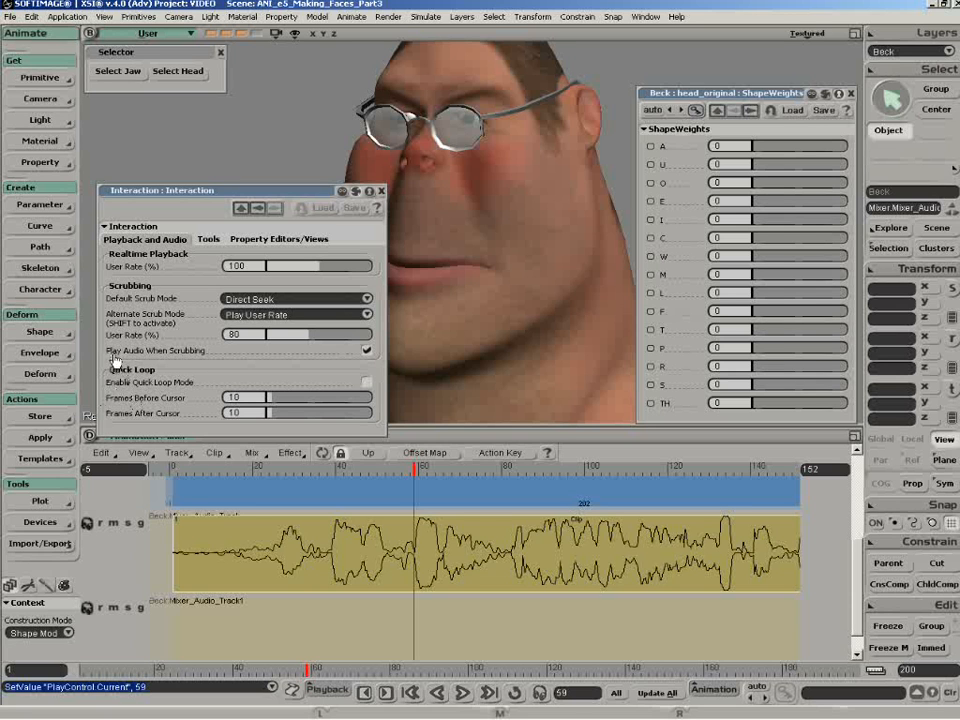
Disable Play Audio When Scrubbing, scrub the mixer timeline back to frame 34 to test it, and enable the option again.
{"action": "left_click", "coordinate": [366, 349]}
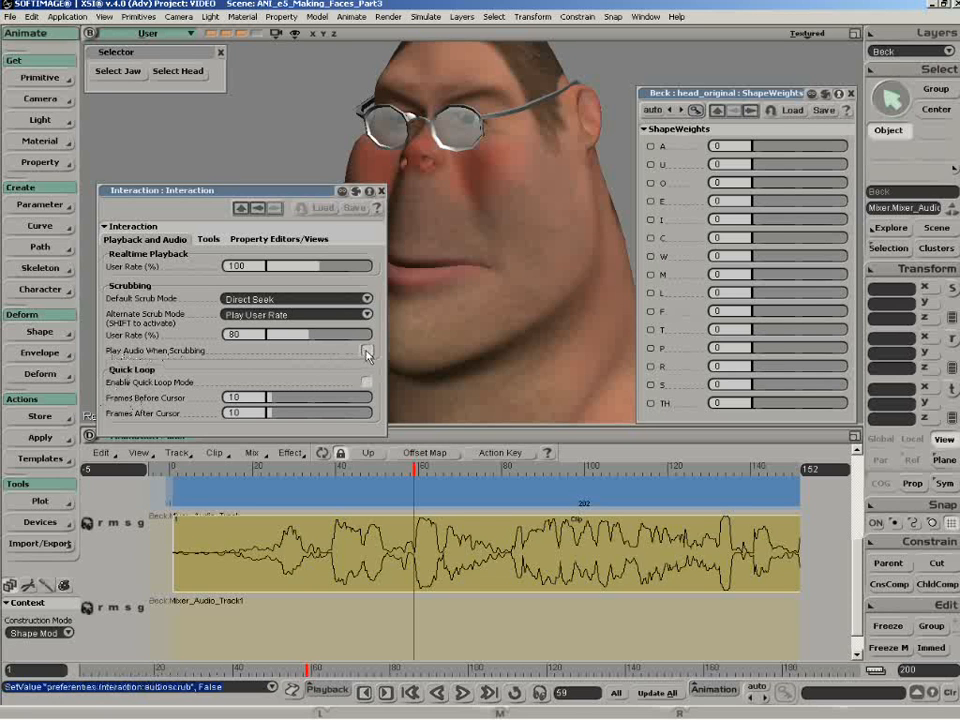
{"action": "left_click_drag", "start_coordinate": [386, 469], "coordinate": [310, 470]}
{"action": "left_click", "coordinate": [366, 350]}
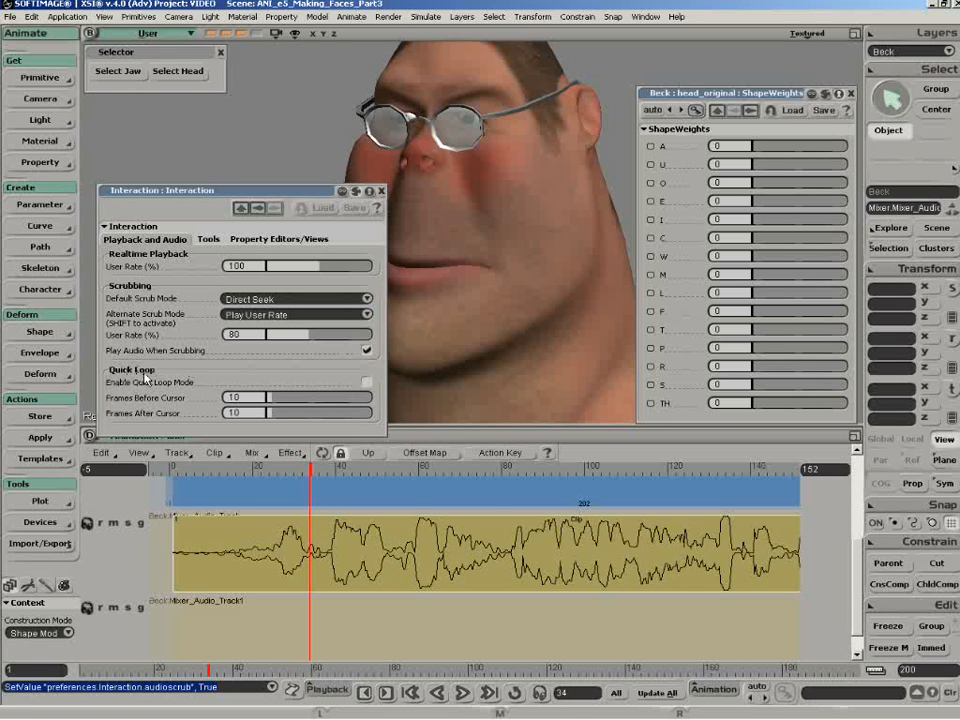
Enable Quick Loop Mode, test looped playback around frame 62 in the mixer timeline, and close the interaction preferences.
{"action": "left_click", "coordinate": [366, 382]}
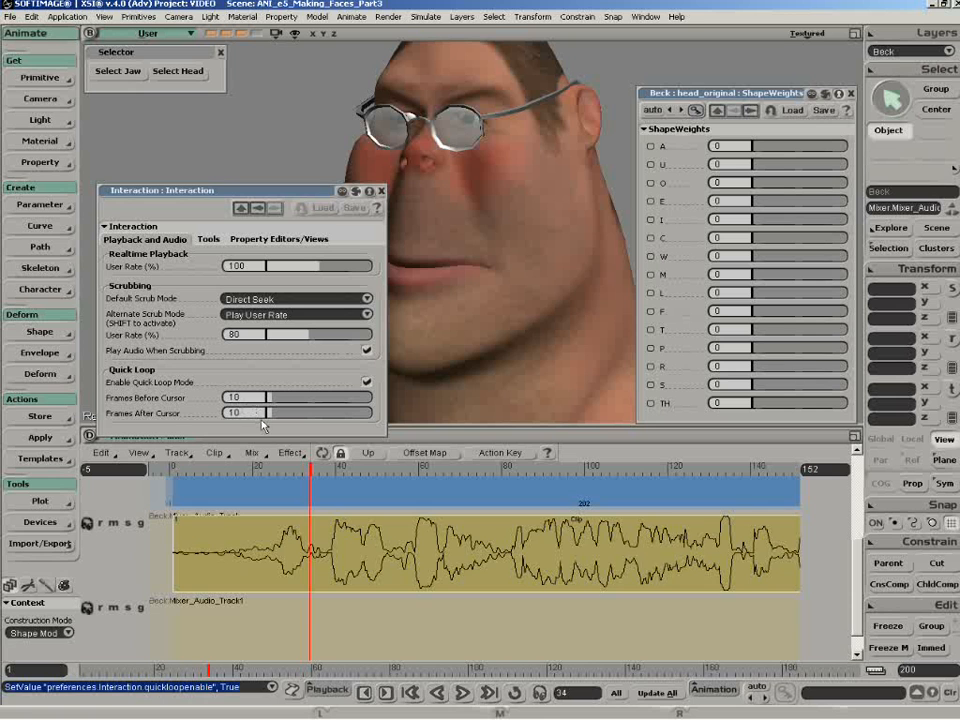
{"action": "left_click", "coordinate": [424, 469]}
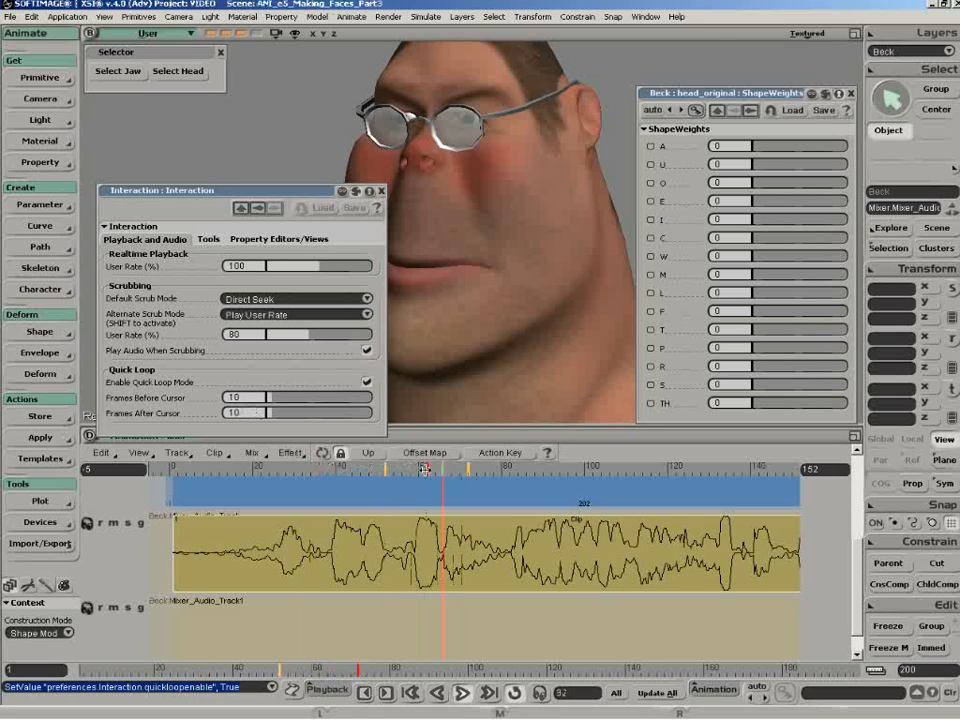
{"action": "left_click", "coordinate": [424, 469]}
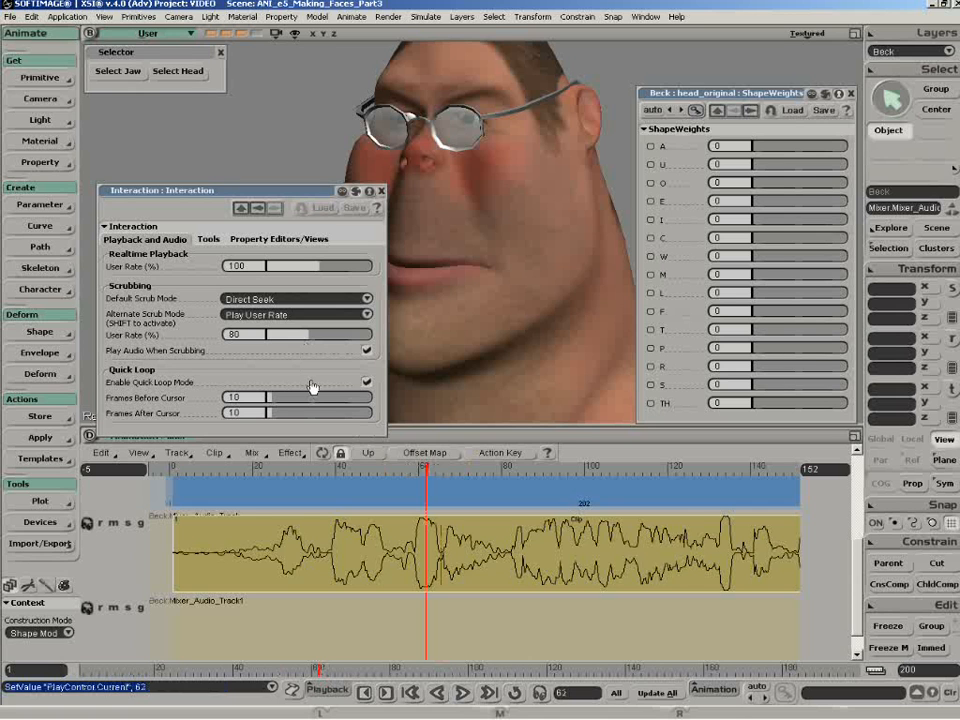
{"action": "left_click", "coordinate": [381, 192]}
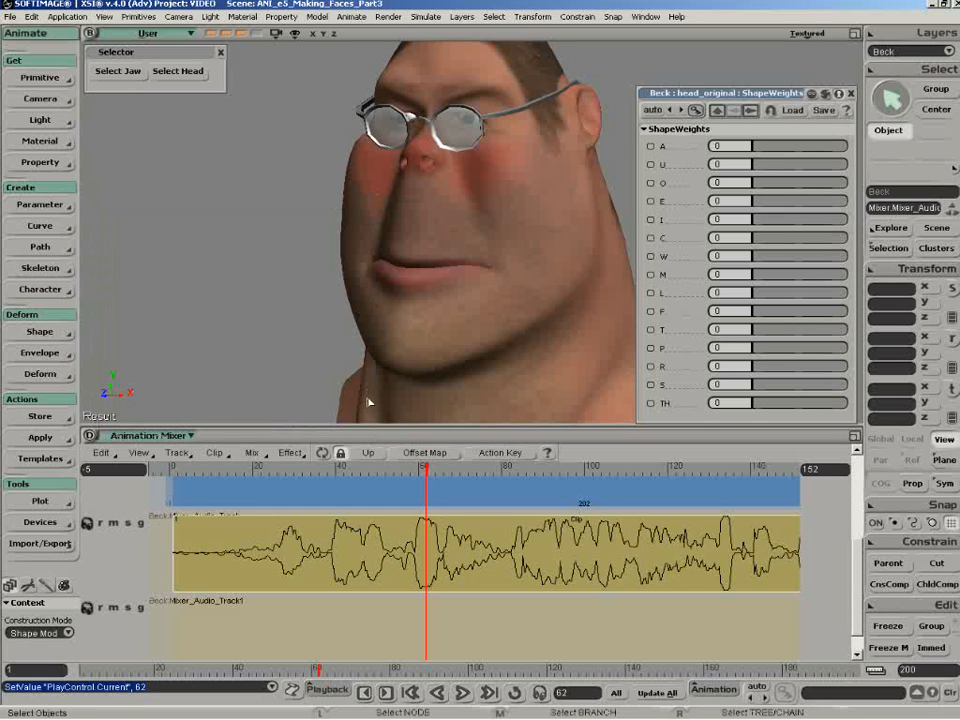
Draw a marker on the voice audio clip from about frame 16 to frame 25.
{"action": "key", "text": "z"}
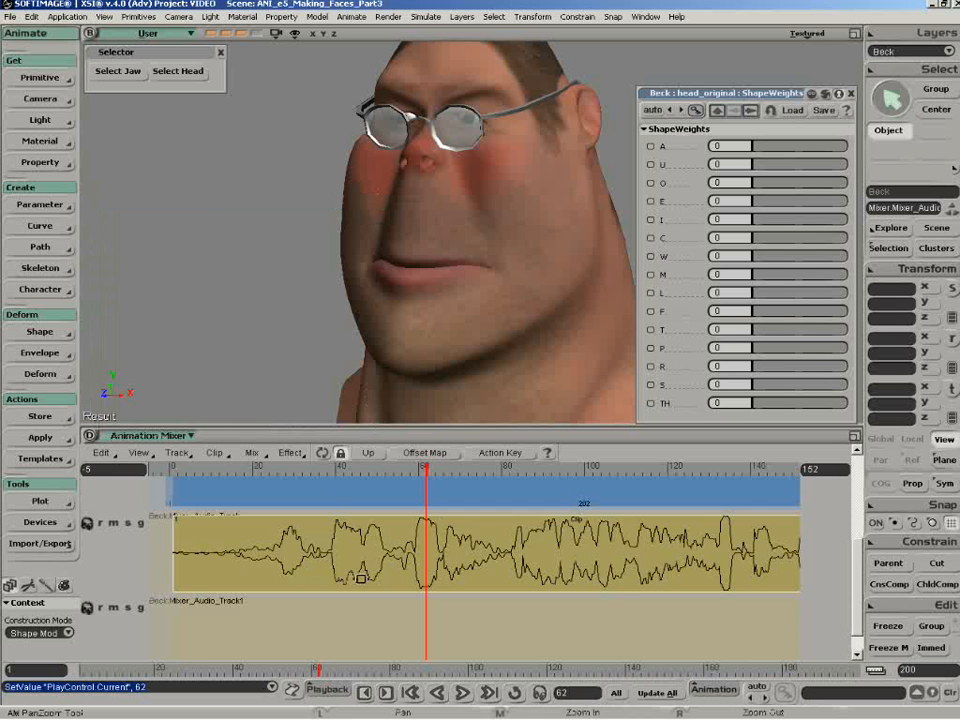
{"action": "middle_click_drag", "start_coordinate": [362, 580], "coordinate": [362, 574]}
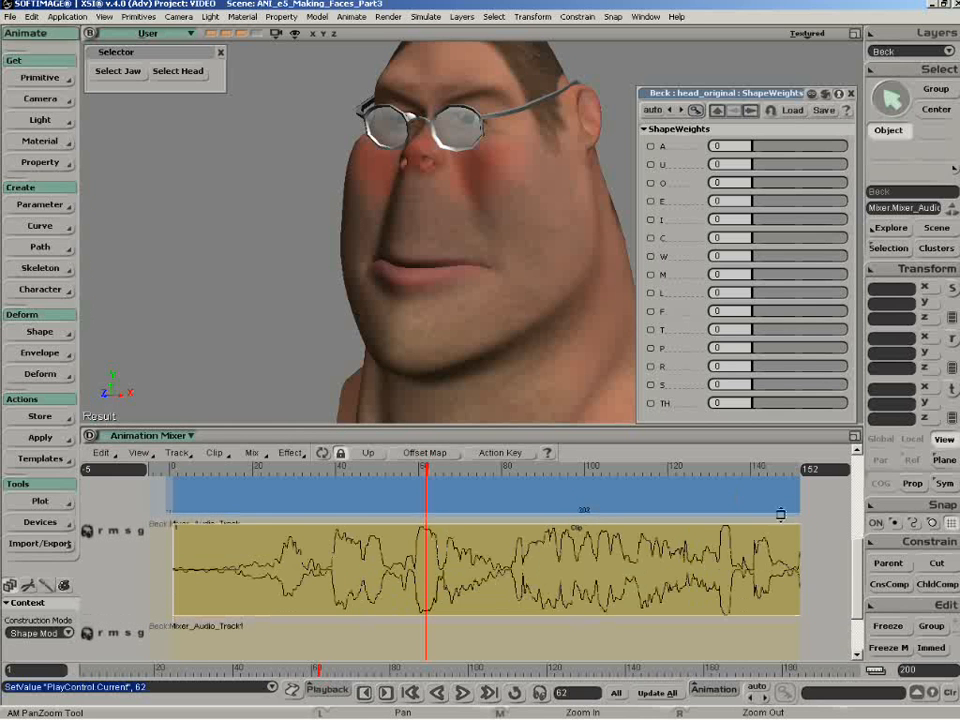
{"action": "scroll", "coordinate": [858, 571], "scroll_direction": "down", "scroll_amount": 1}
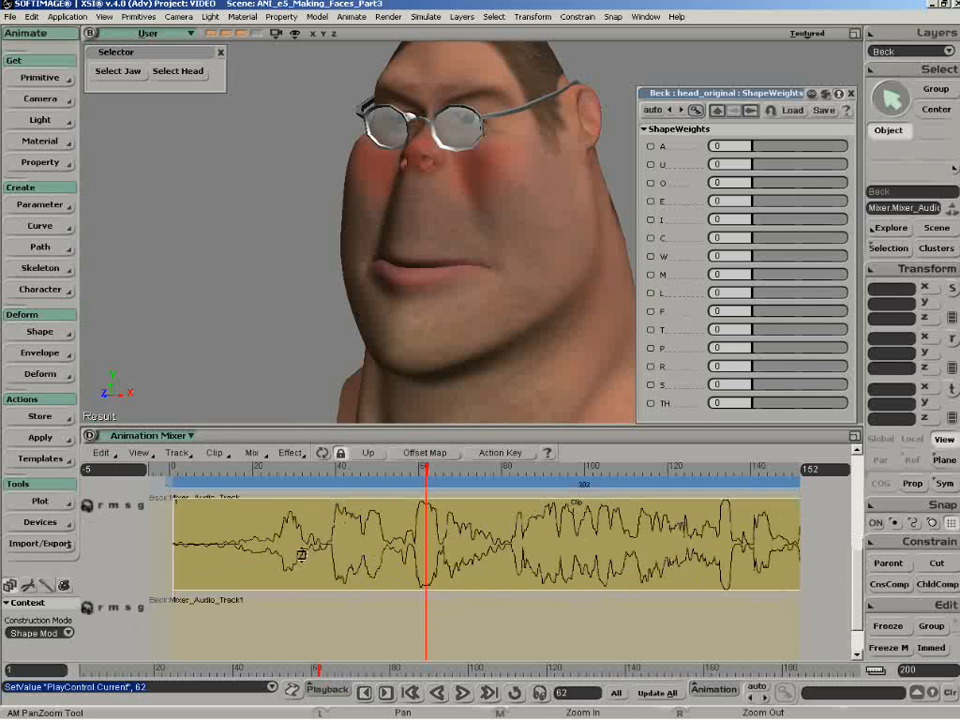
{"action": "key", "text": "m"}
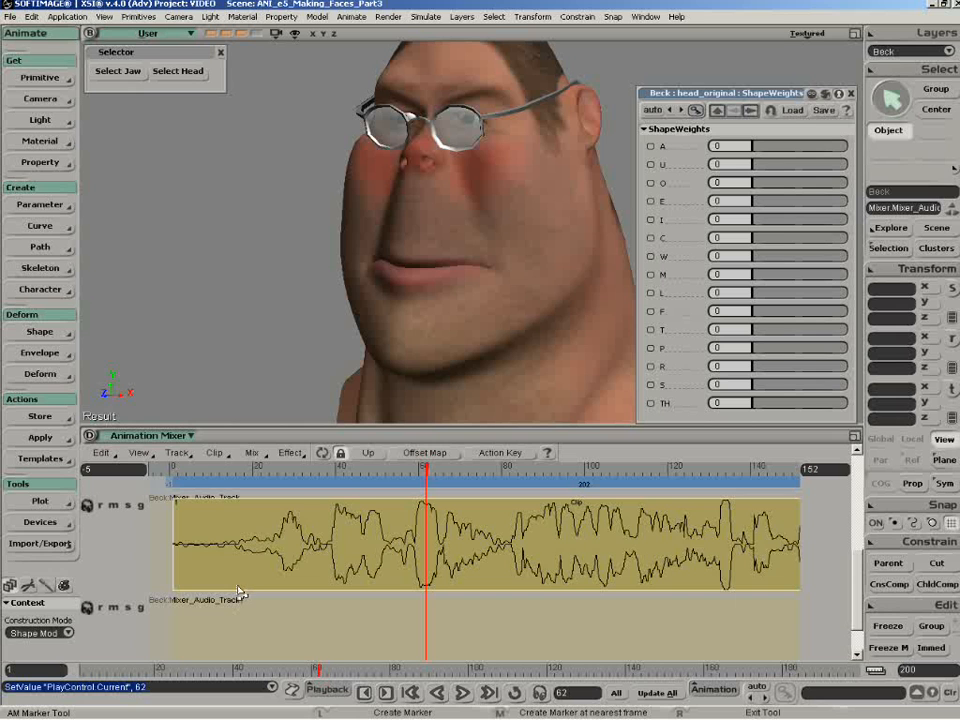
{"action": "left_click_drag", "start_coordinate": [240, 594], "coordinate": [276, 591]}
{"action": "key", "text": "Escape"}
Listen to the audio around frame 24 by scrubbing and looping, and draw a second marker from about frame 25 to frame 34.
{"action": "left_click_drag", "start_coordinate": [233, 471], "coordinate": [251, 470]}
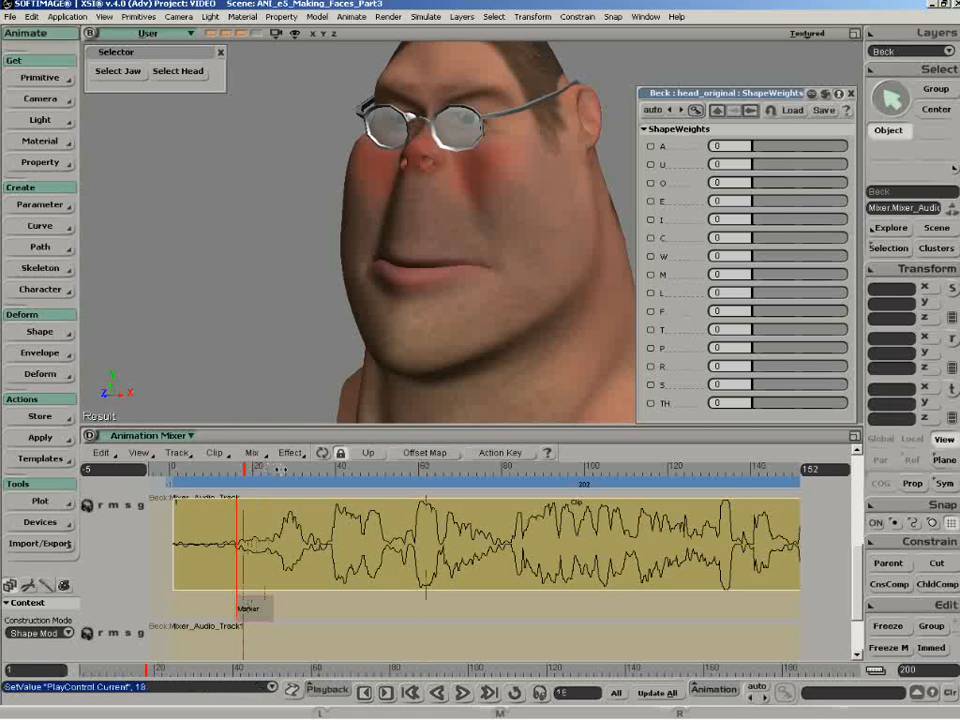
{"action": "left_click_drag", "start_coordinate": [277, 469], "coordinate": [302, 469]}
{"action": "middle_click", "coordinate": [269, 469]}
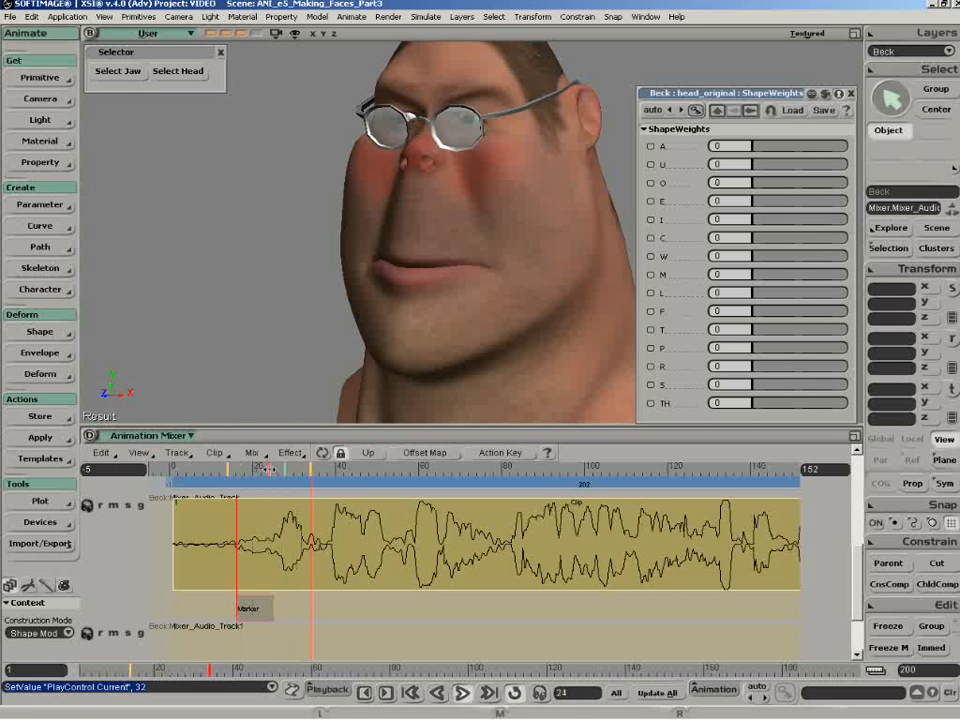
{"action": "key", "text": "m"}
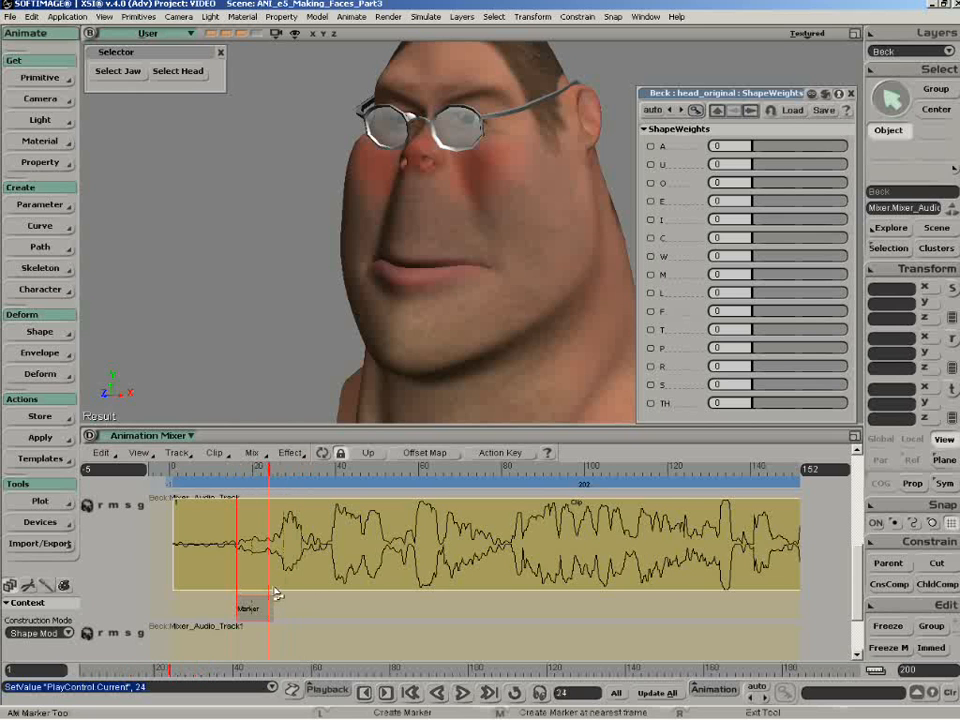
{"action": "left_click_drag", "start_coordinate": [275, 588], "coordinate": [311, 587]}
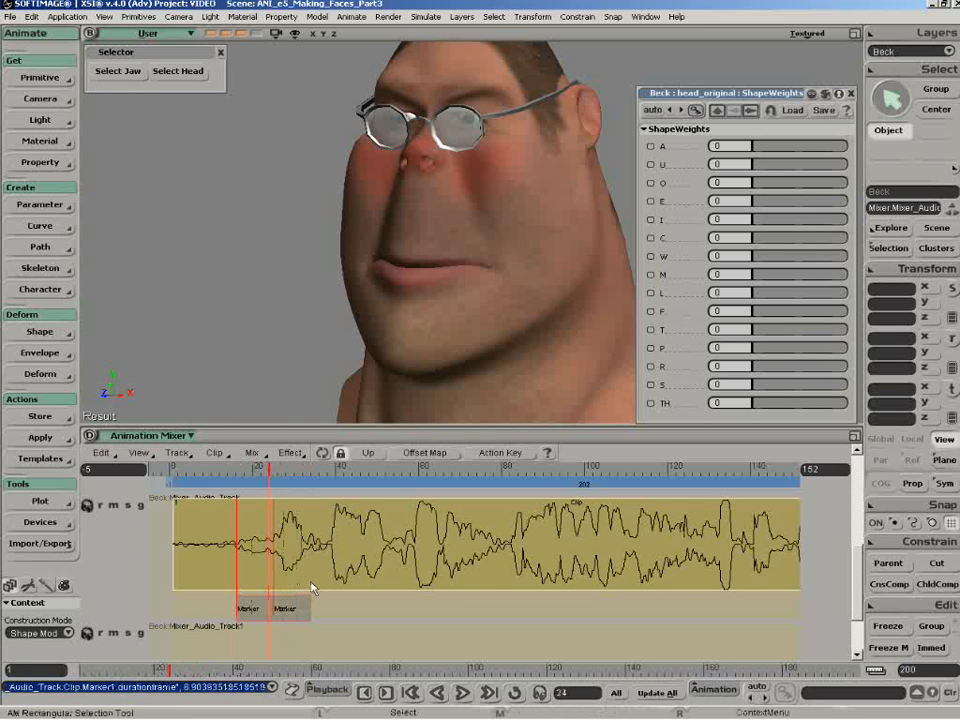
Set the first marker's name and value to TH and its marker type to Phoneme.
{"action": "left_click", "coordinate": [253, 615]}
{"action": "double_click", "coordinate": [253, 615]}
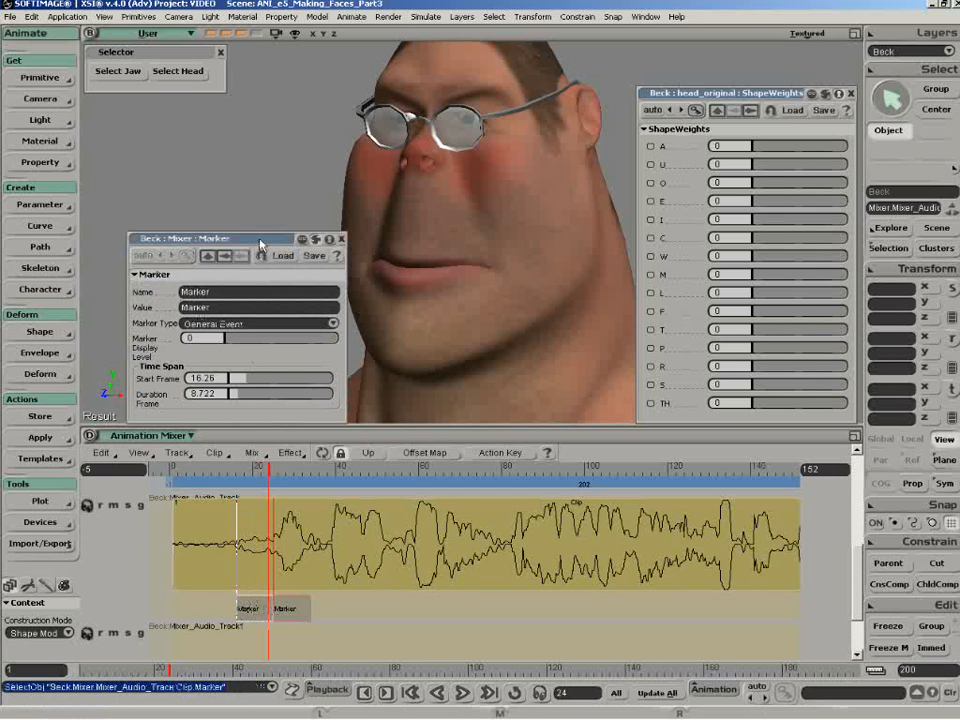
{"action": "double_click", "coordinate": [227, 292]}
{"action": "key", "text": "BackSpace"}
{"action": "type", "text": "th"}
{"action": "key", "text": "BackSpace"}
{"action": "key", "text": "BackSpace"}
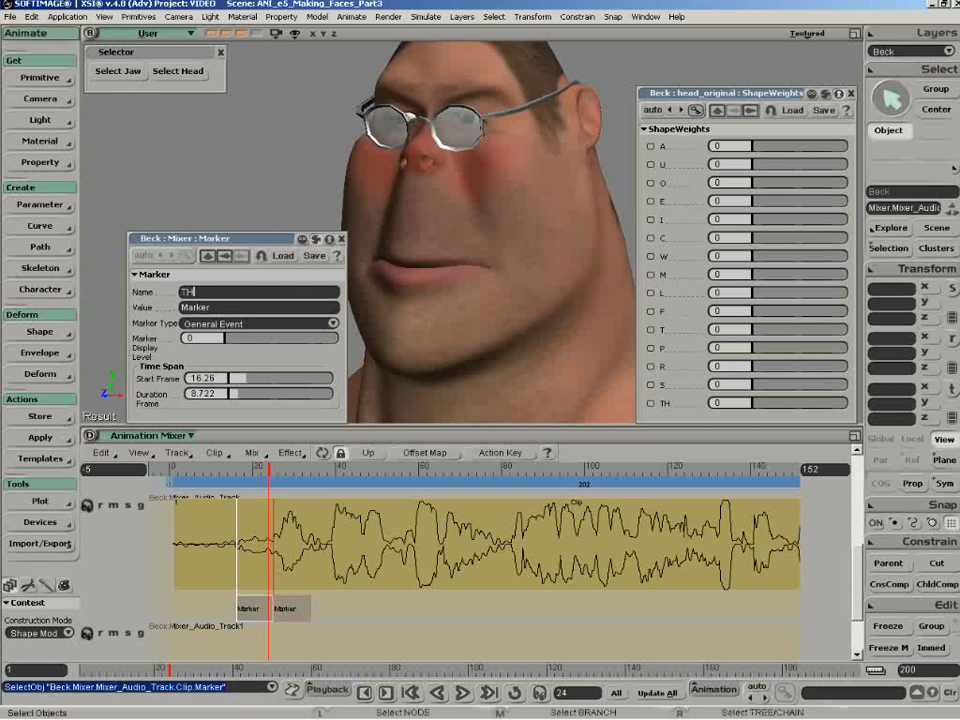
{"action": "left_click", "coordinate": [218, 307]}
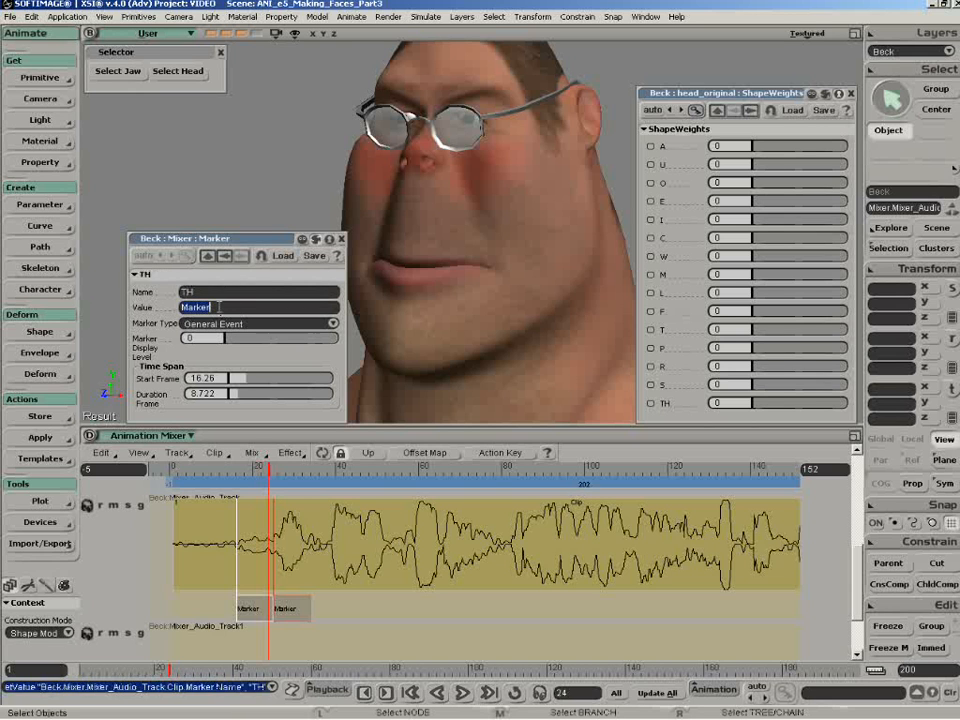
{"action": "type", "text": "TH"}
{"action": "key", "text": "Return"}
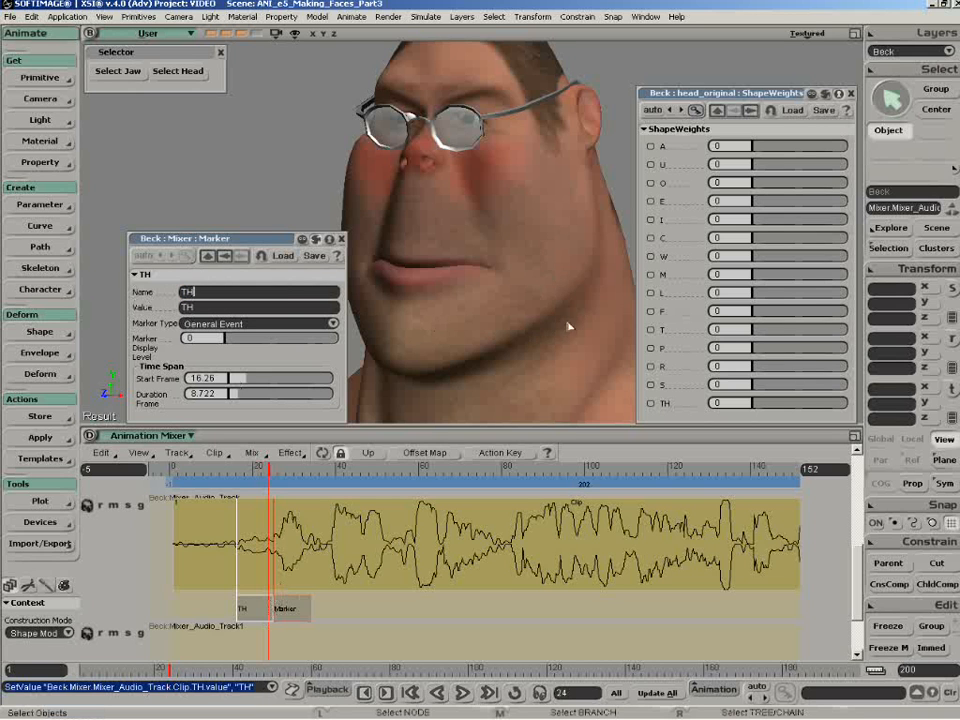
{"action": "left_click", "coordinate": [295, 326]}
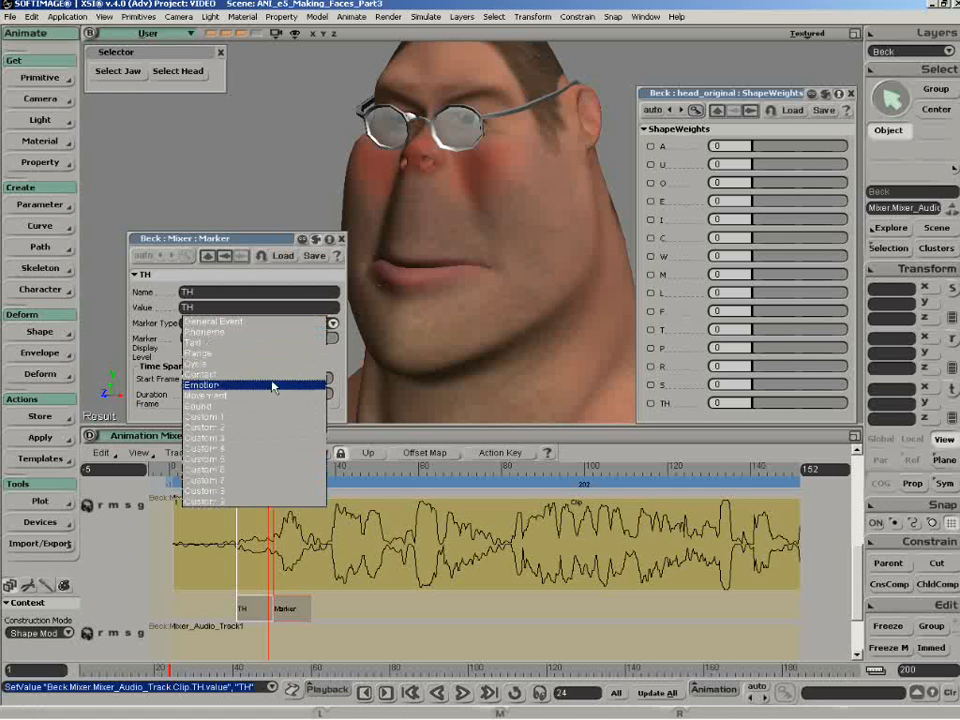
{"action": "left_click", "coordinate": [281, 333]}
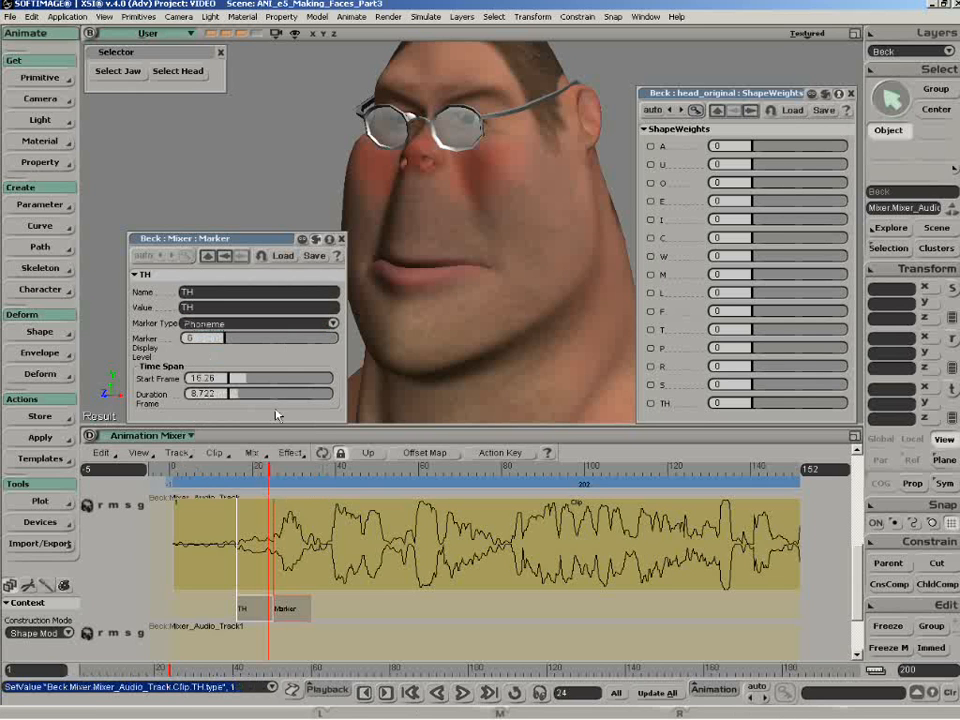
Set the second marker's name and value to E and its marker type to Phoneme.
{"action": "left_click", "coordinate": [291, 612]}
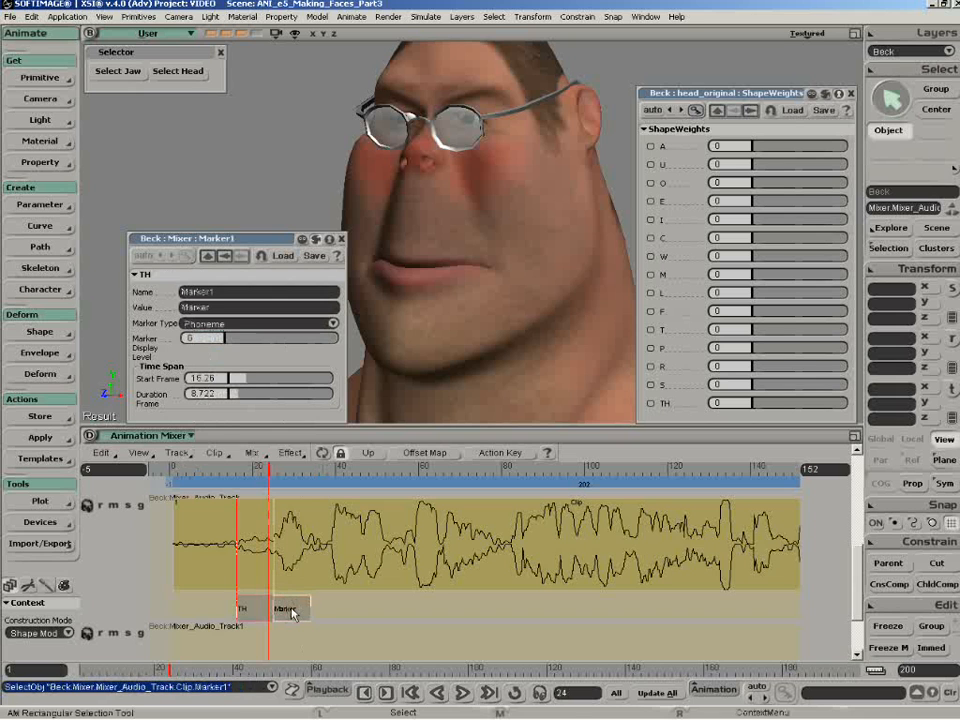
{"action": "left_click", "coordinate": [229, 291]}
{"action": "type", "text": "E"}
{"action": "key", "text": "Return"}
{"action": "type", "text": "E"}
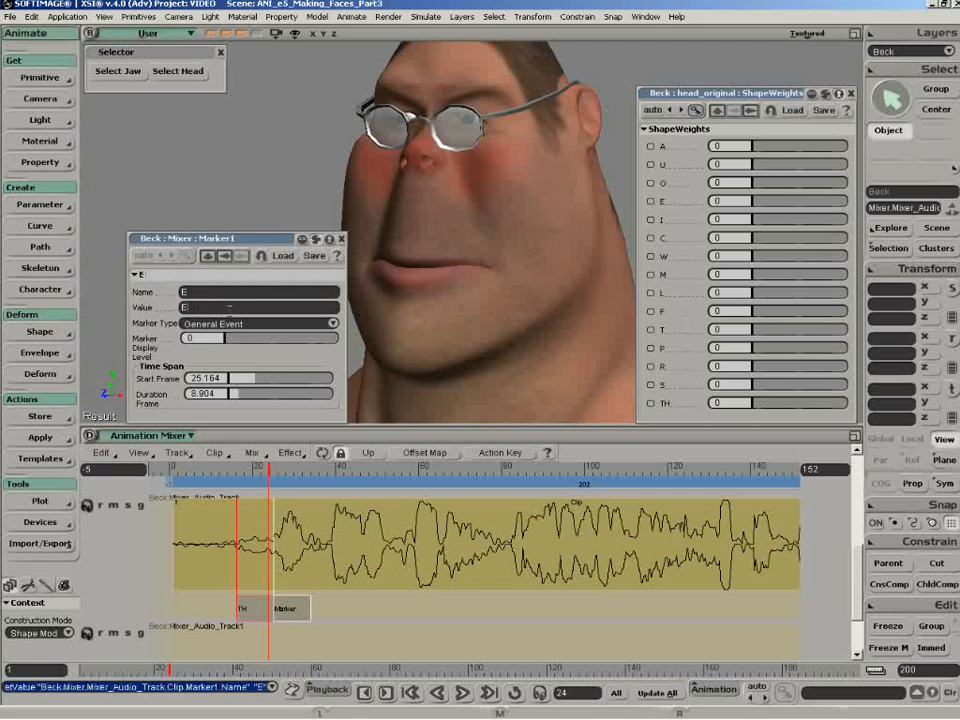
{"action": "left_click", "coordinate": [258, 323]}
{"action": "left_click", "coordinate": [265, 334]}
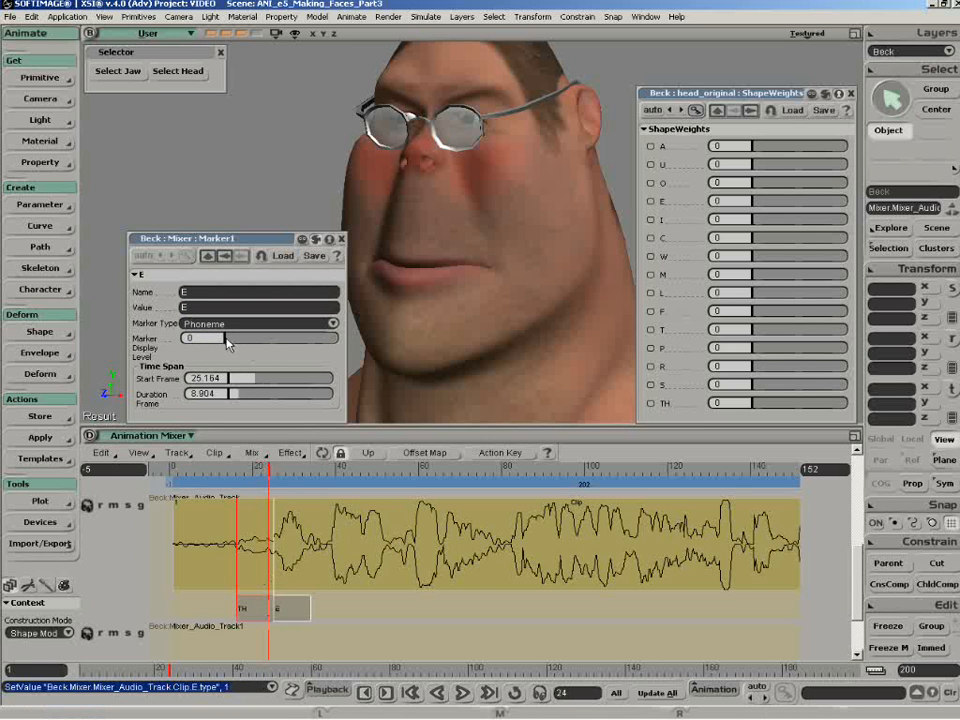
Set the E marker's display level to 1 and select the marker below the audio clip.
{"action": "left_click_drag", "start_coordinate": [225, 338], "coordinate": [227, 338]}
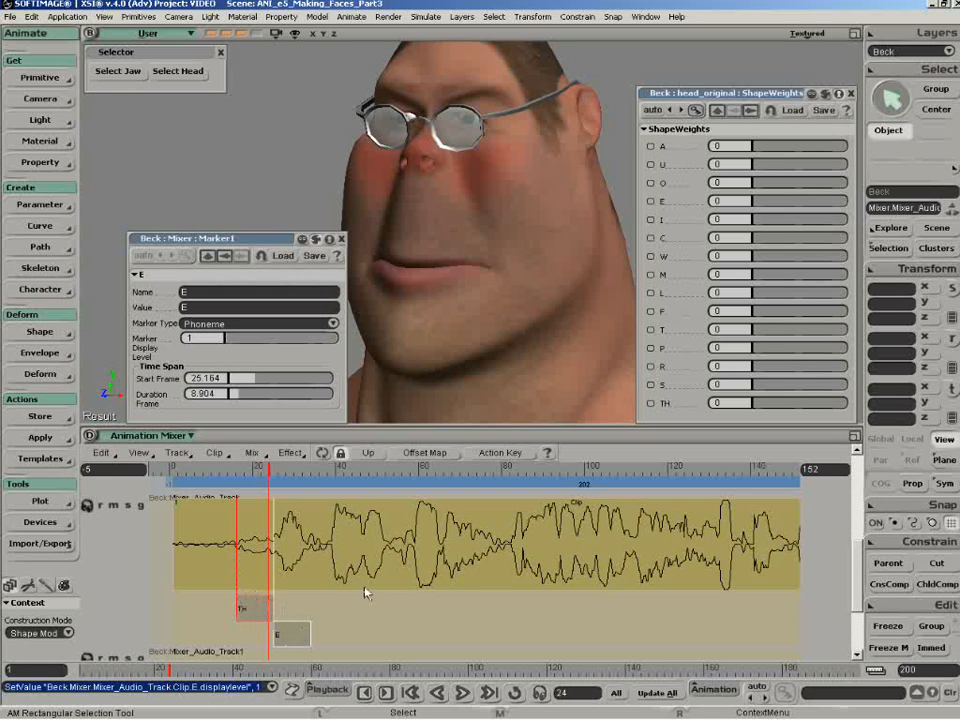
{"action": "left_click", "coordinate": [293, 633]}
{"action": "mouse_move", "coordinate": [297, 636]}
{"action": "left_mouse_down"}
{"action": "mouse_move", "coordinate": [326, 636]}
{"action": "mouse_move", "coordinate": [285, 634]}
{"action": "mouse_move", "coordinate": [297, 634]}
{"action": "left_mouse_up"}
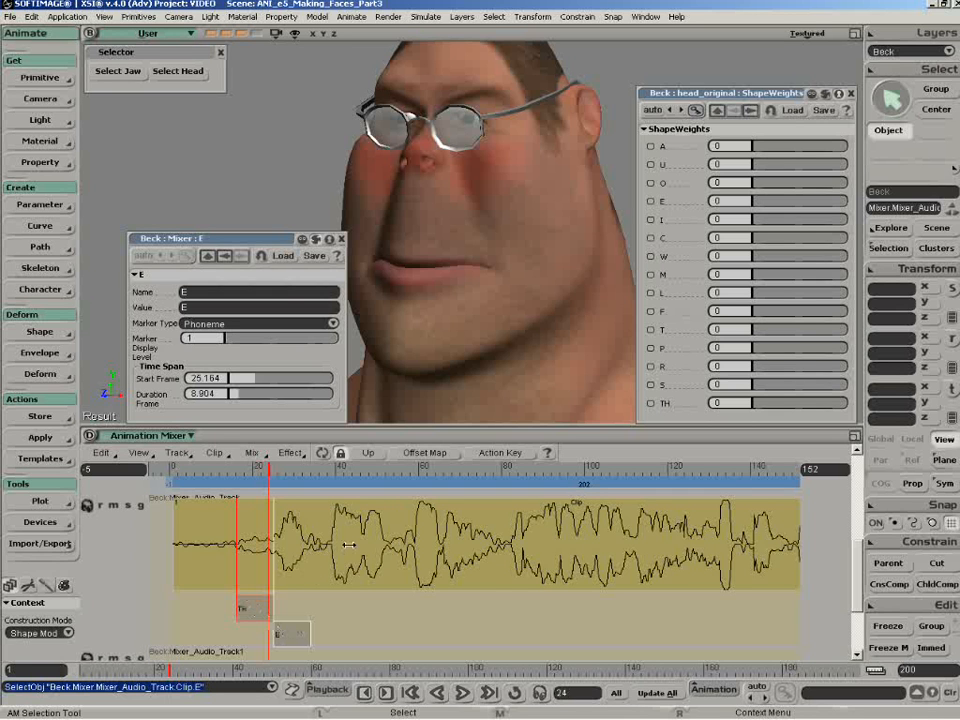
Draw four adjoining markers on the audio clip from about frame 39 to frame 52, divided near frames 40.6, 46 and 49.
{"action": "key", "text": "m"}
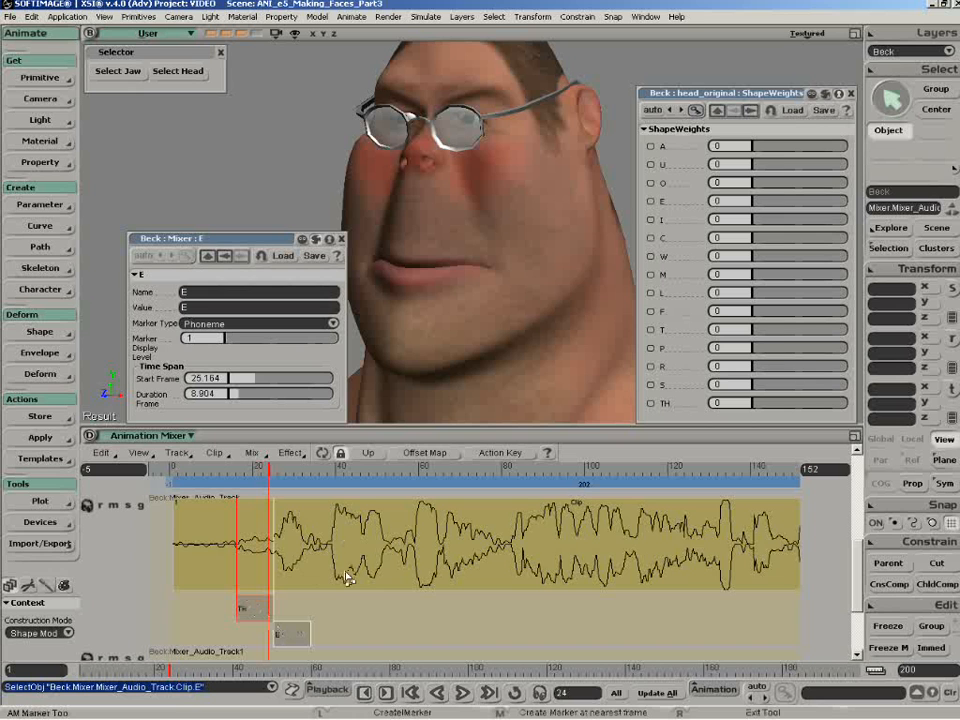
{"action": "left_click_drag", "start_coordinate": [327, 471], "coordinate": [332, 470]}
{"action": "left_click_drag", "start_coordinate": [335, 594], "coordinate": [339, 594]}
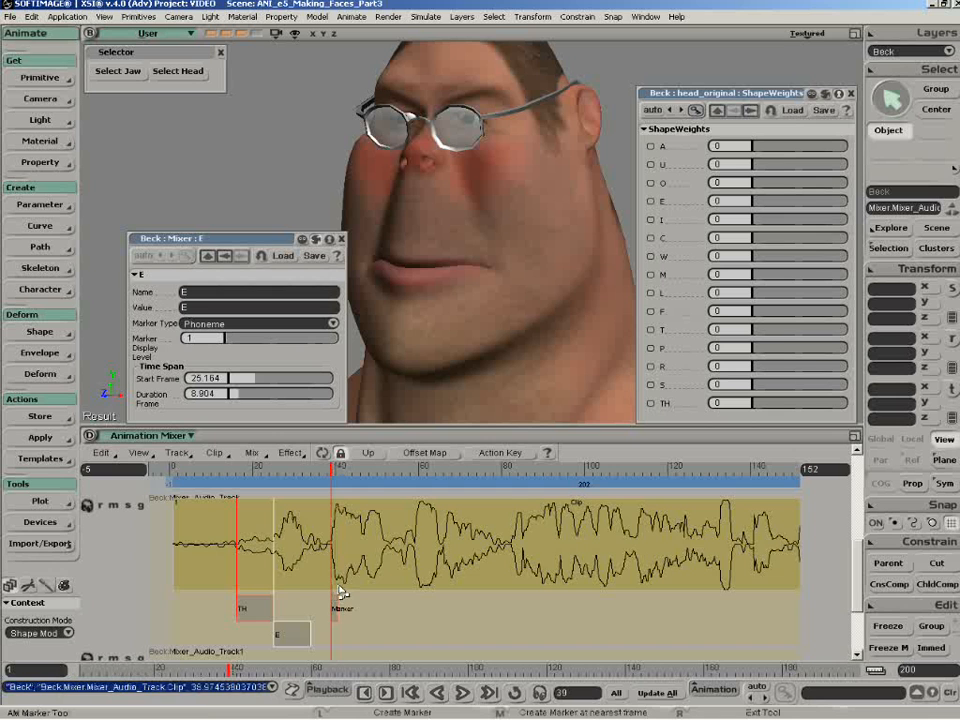
{"action": "left_click_drag", "start_coordinate": [337, 471], "coordinate": [360, 471]}
{"action": "left_click_drag", "start_coordinate": [341, 596], "coordinate": [358, 594]}
{"action": "left_click_drag", "start_coordinate": [361, 469], "coordinate": [366, 469]}
{"action": "left_click_drag", "start_coordinate": [362, 600], "coordinate": [388, 594]}
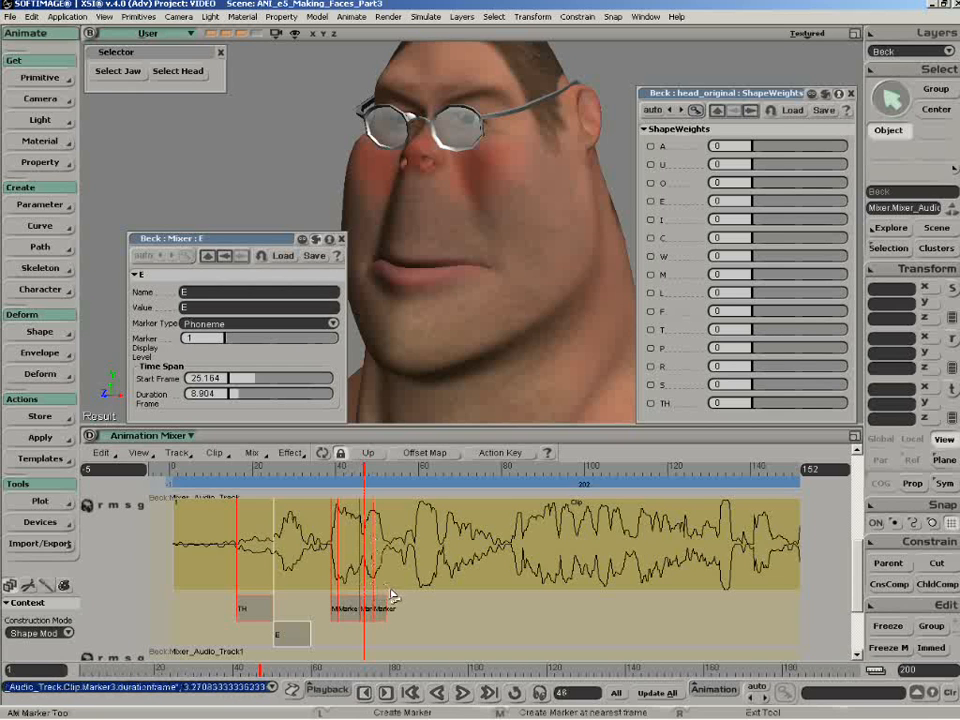
{"action": "right_click", "coordinate": [404, 595]}
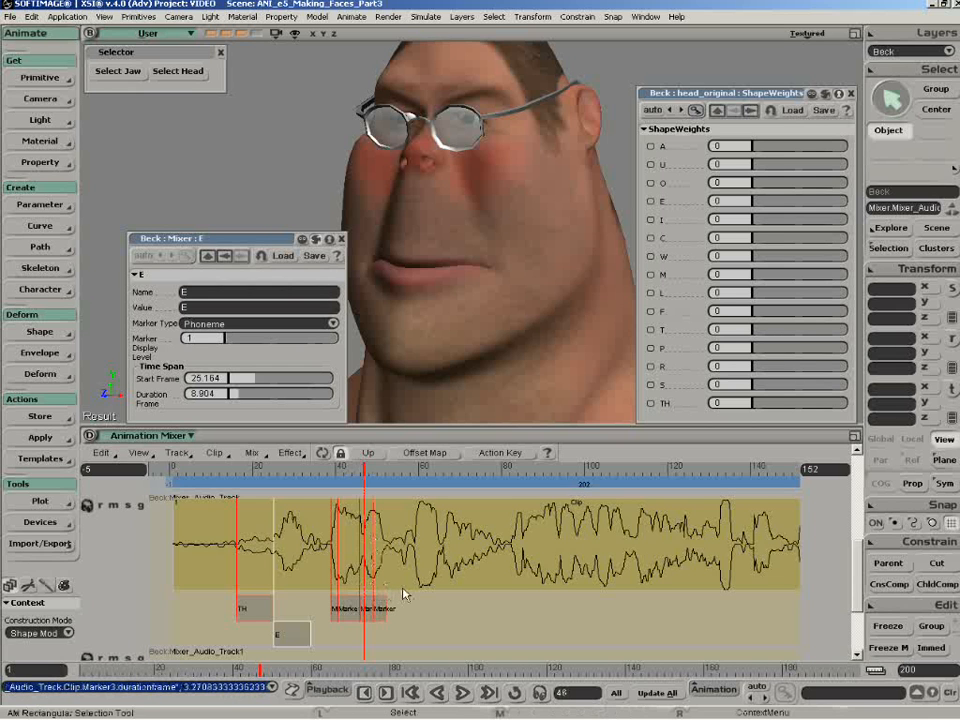
Set the name and value of the first new marker, starting near frame 39, to T.
{"action": "key", "text": "z"}
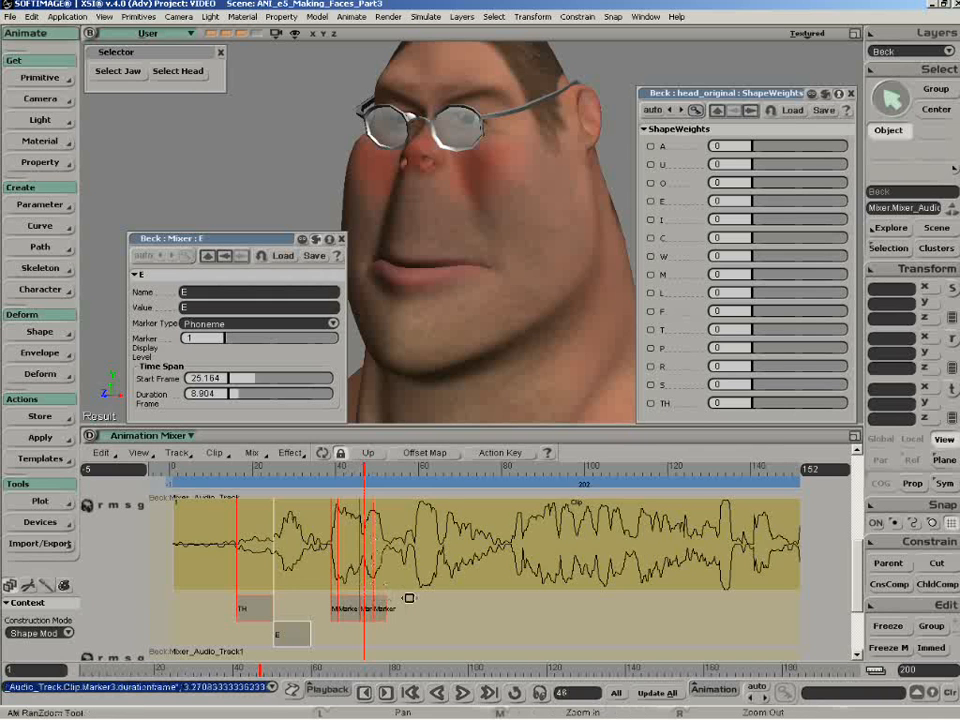
{"action": "middle_click", "coordinate": [409, 598]}
{"action": "left_click_drag", "start_coordinate": [270, 589], "coordinate": [500, 588]}
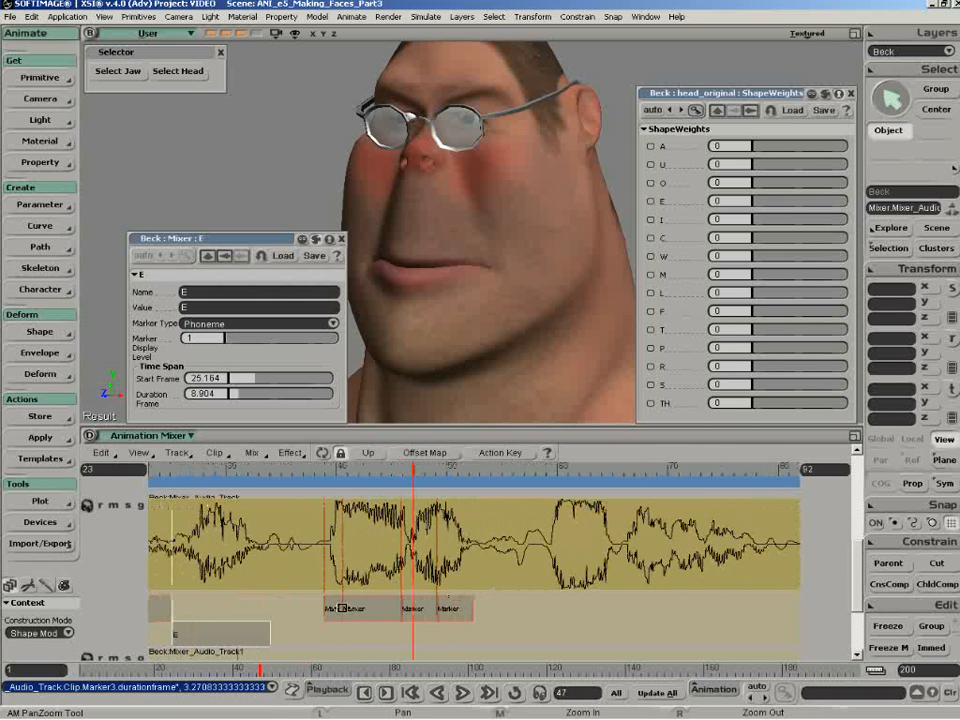
{"action": "key", "text": "space"}
{"action": "left_click", "coordinate": [335, 607]}
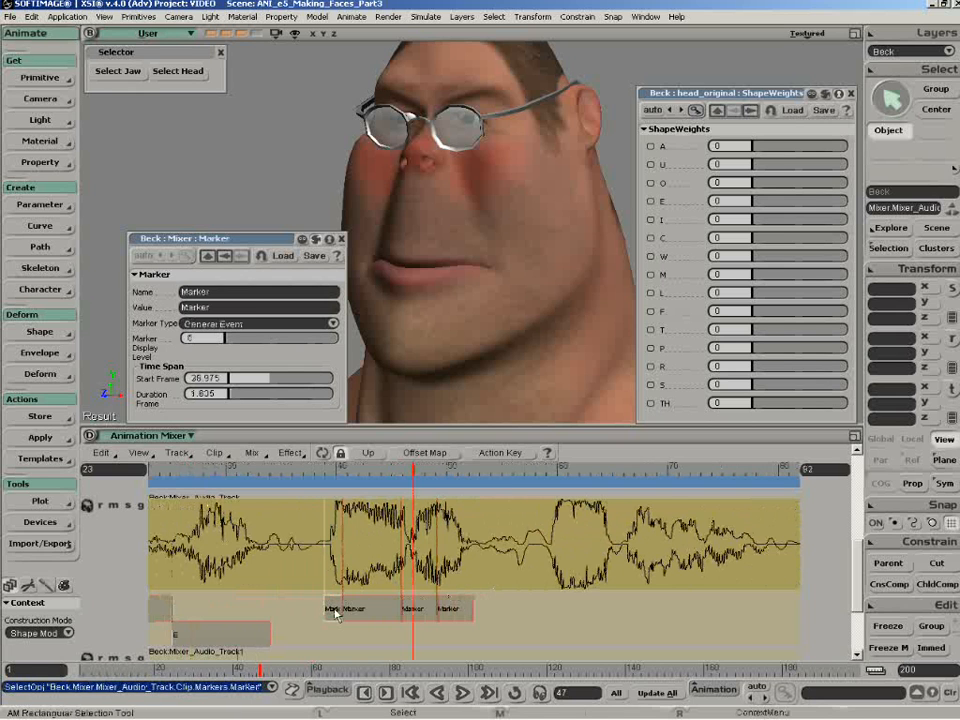
{"action": "double_click", "coordinate": [215, 291]}
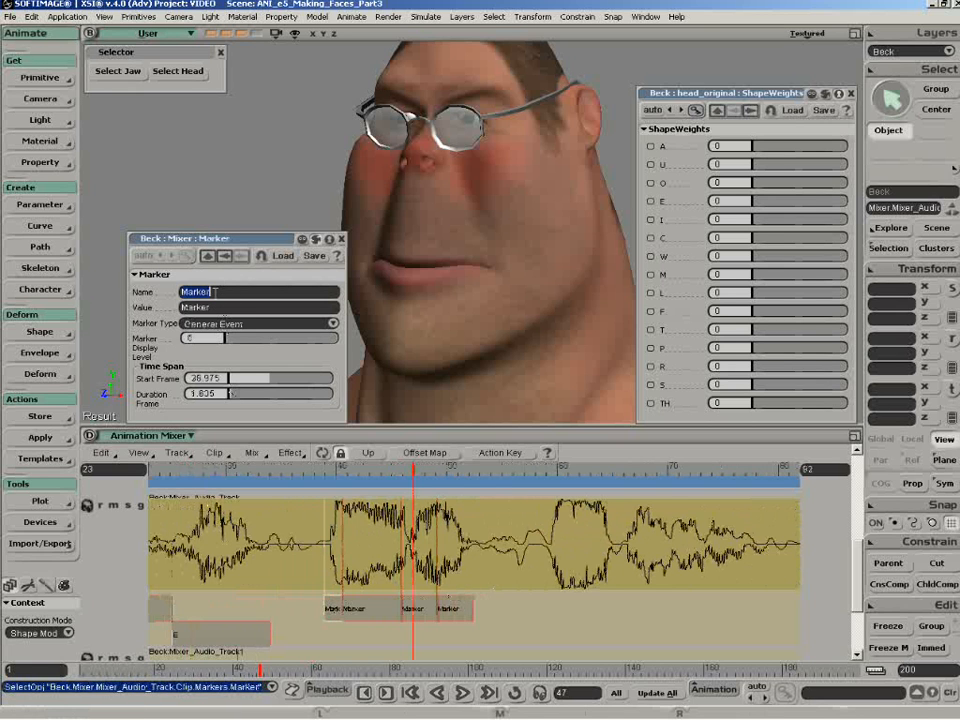
{"action": "type", "text": "T"}
{"action": "key", "text": "Return"}
{"action": "double_click", "coordinate": [215, 307]}
{"action": "type", "text": "T"}
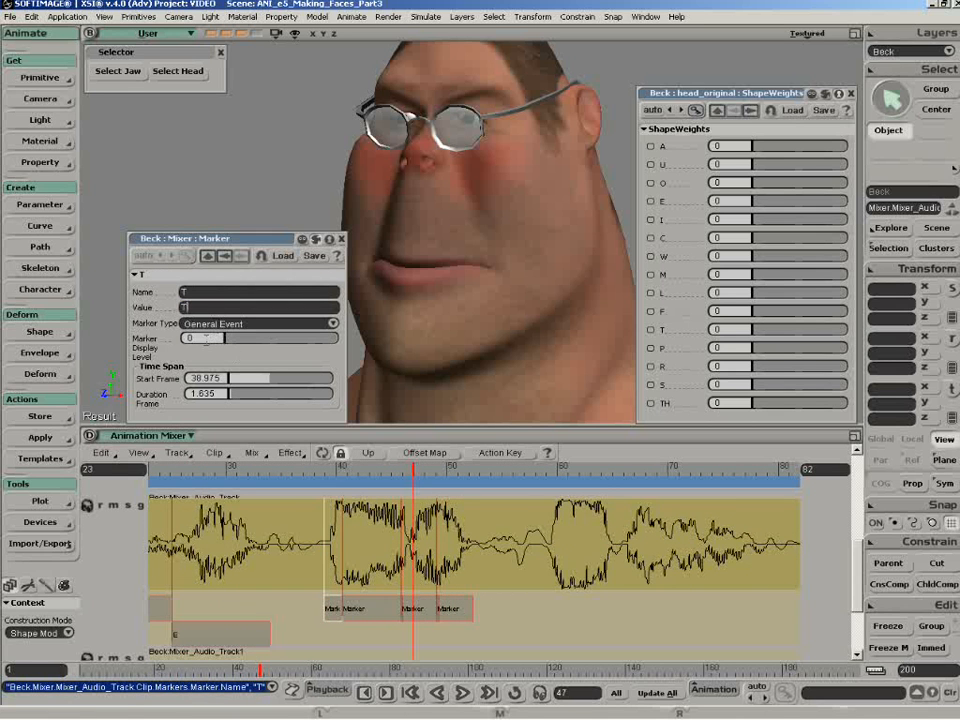
Name the marker after T as O, set its value to O and its display level to 1.
{"action": "left_click", "coordinate": [374, 612]}
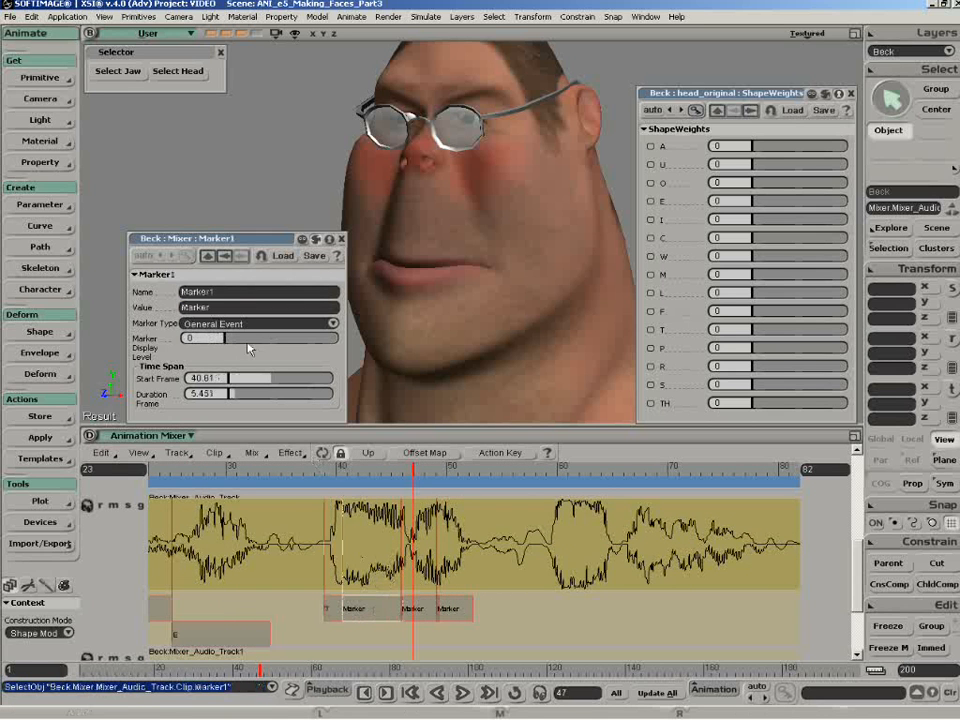
{"action": "double_click", "coordinate": [222, 291]}
{"action": "type", "text": "O"}
{"action": "double_click", "coordinate": [222, 307]}
{"action": "type", "text": "O"}
{"action": "double_click", "coordinate": [227, 341]}
{"action": "type", "text": "1"}
{"action": "key", "text": "Return"}
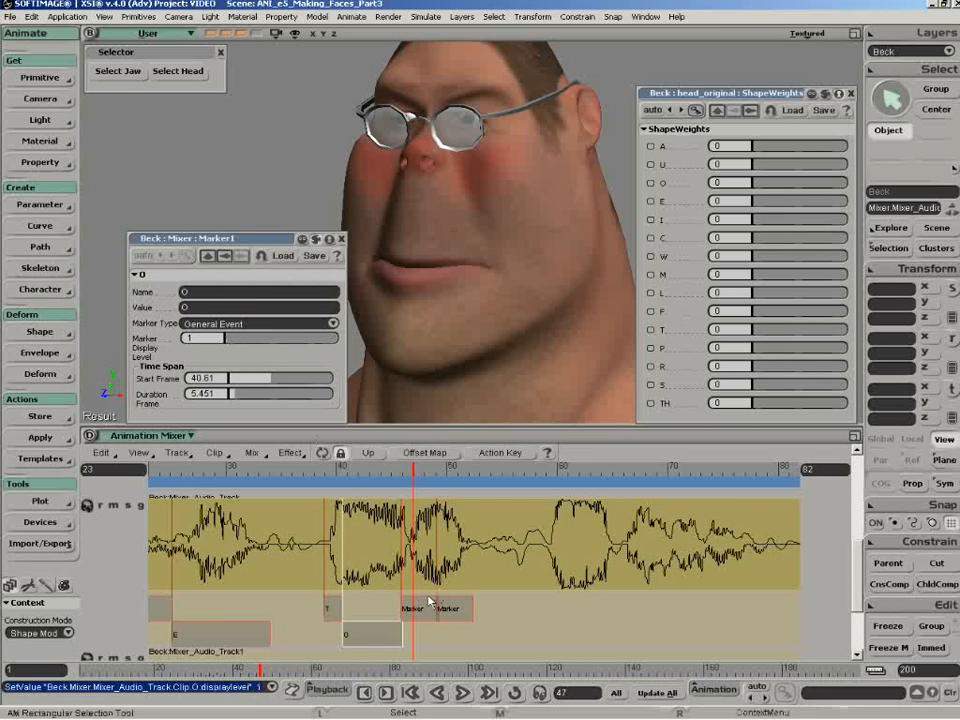
Set the name and value of the marker following O to R.
{"action": "left_click", "coordinate": [415, 609]}
{"action": "double_click", "coordinate": [213, 291]}
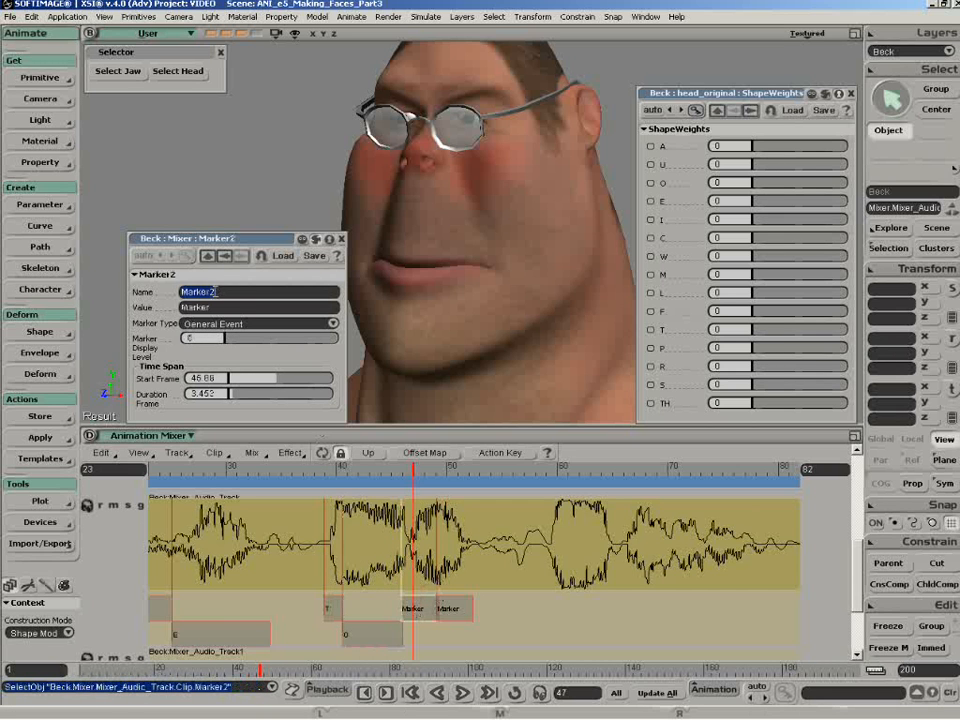
{"action": "type", "text": "R"}
{"action": "key", "text": "Return"}
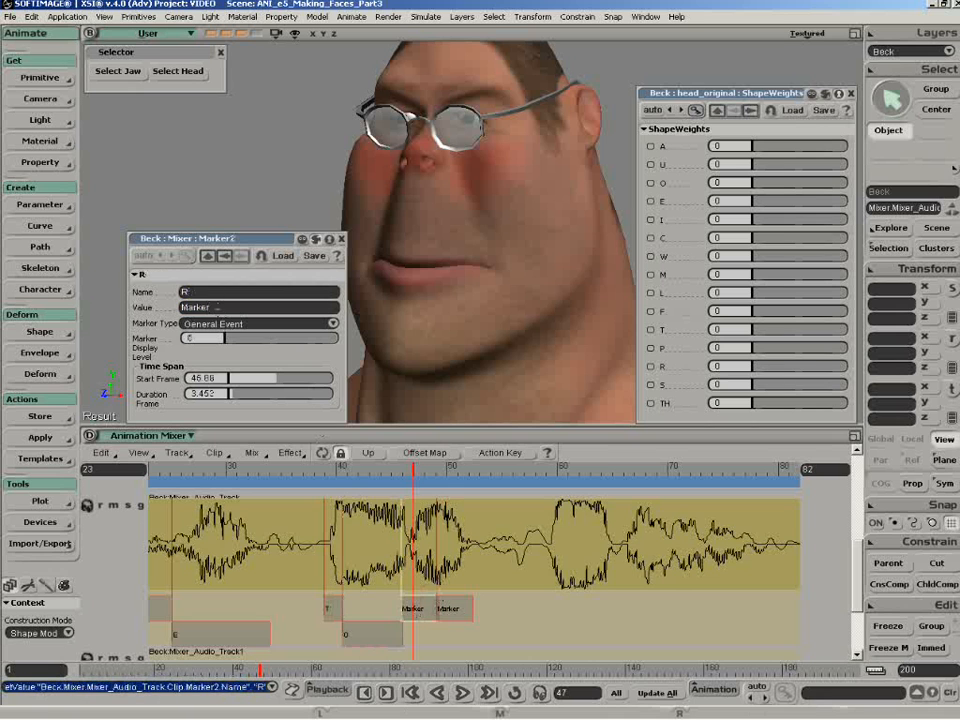
{"action": "type", "text": "R"}
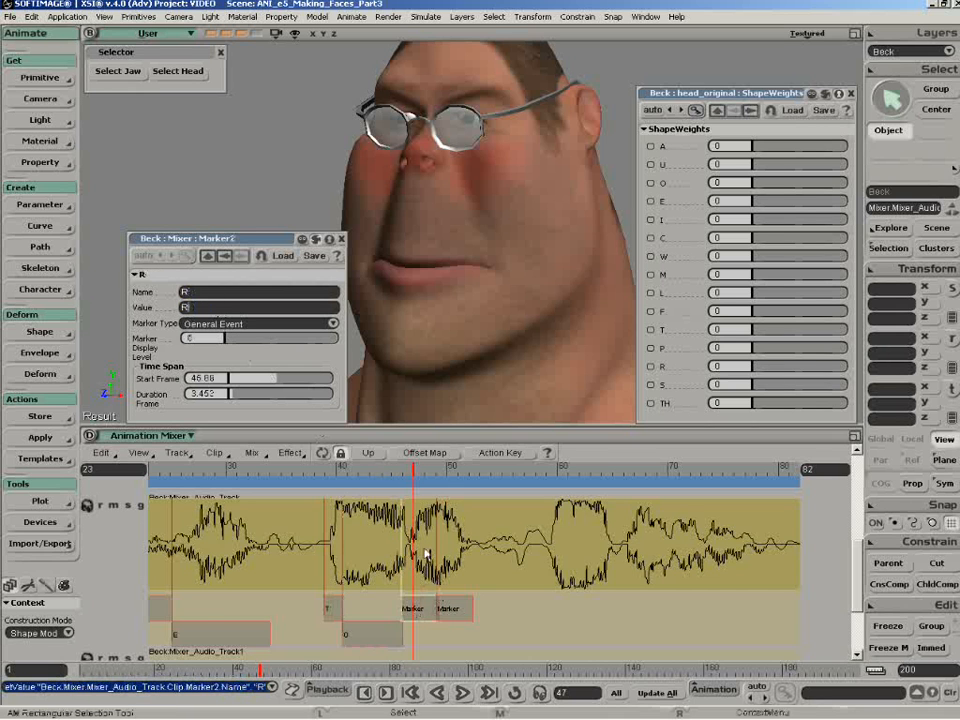
Name the last new marker A, set its value to A and its display level to 1.
{"action": "left_click", "coordinate": [449, 613]}
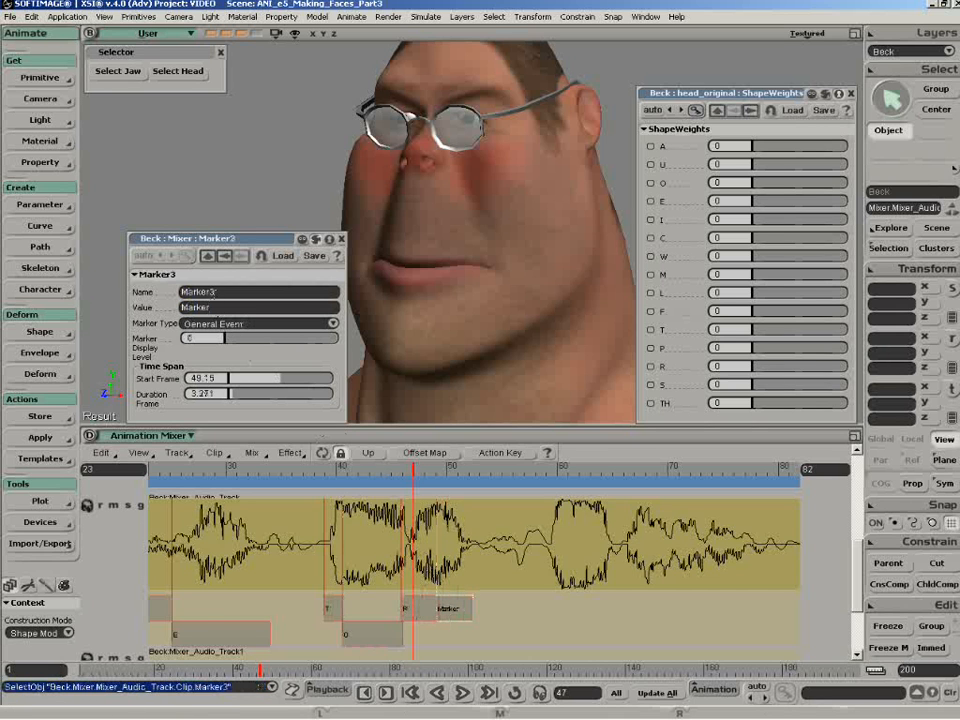
{"action": "double_click", "coordinate": [215, 291]}
{"action": "type", "text": "A"}
{"action": "key", "text": "Return"}
{"action": "type", "text": "A"}
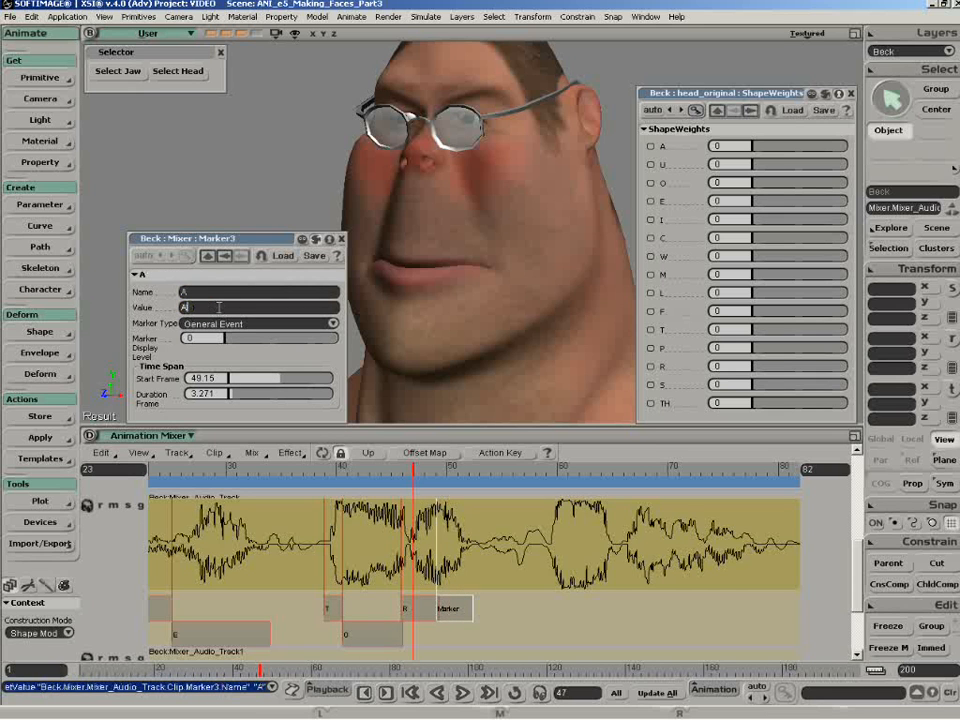
{"action": "key", "text": "Return"}
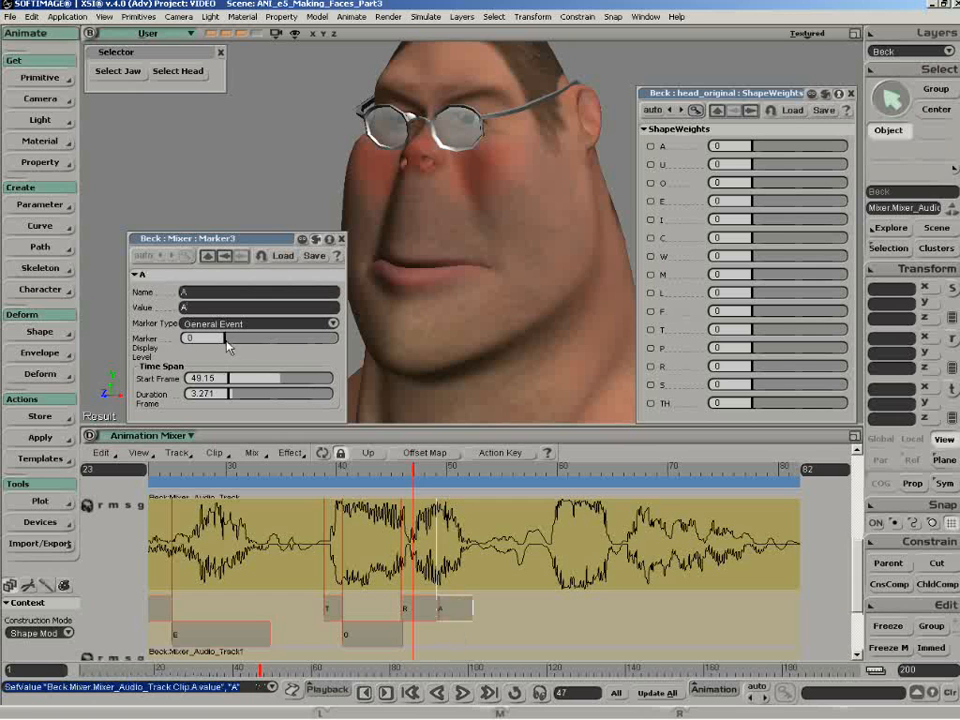
{"action": "left_click", "coordinate": [228, 340]}
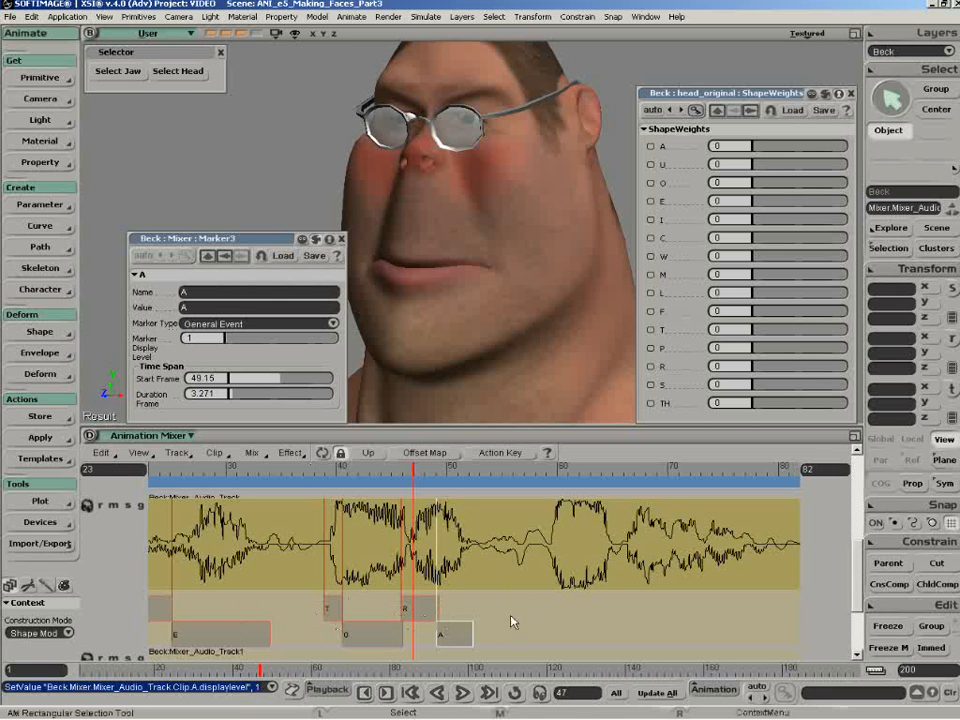
Set the T, O, R and A markers' type to Phoneme, and adjust A to start near frame 48.9 with a duration of about 4.38.
{"action": "left_click_drag", "start_coordinate": [511, 612], "coordinate": [312, 638]}
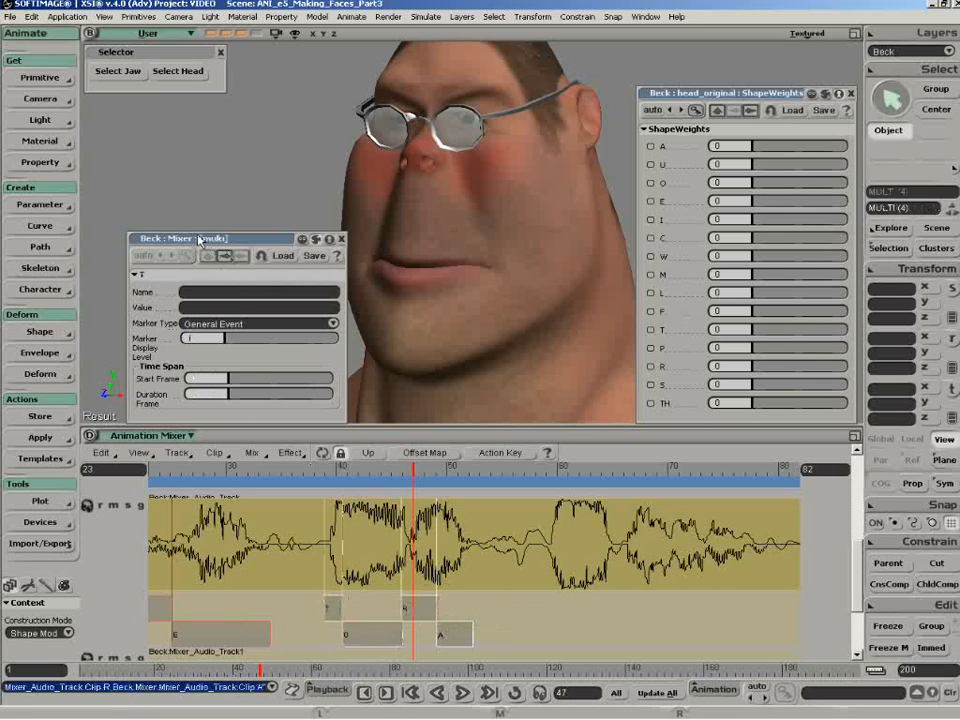
{"action": "left_click", "coordinate": [332, 323]}
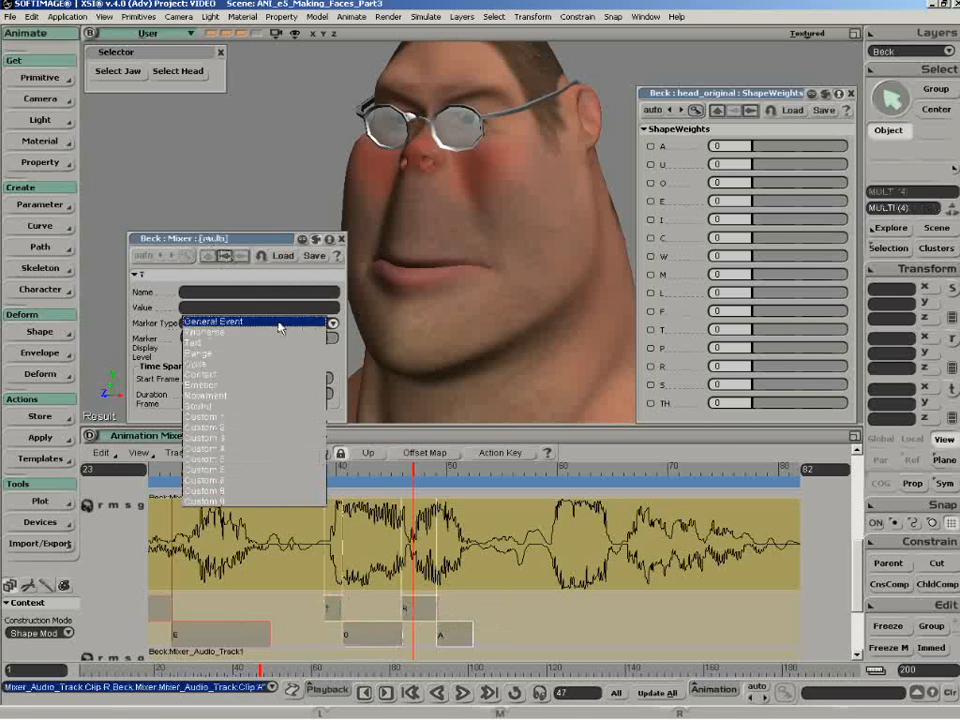
{"action": "left_click", "coordinate": [268, 333]}
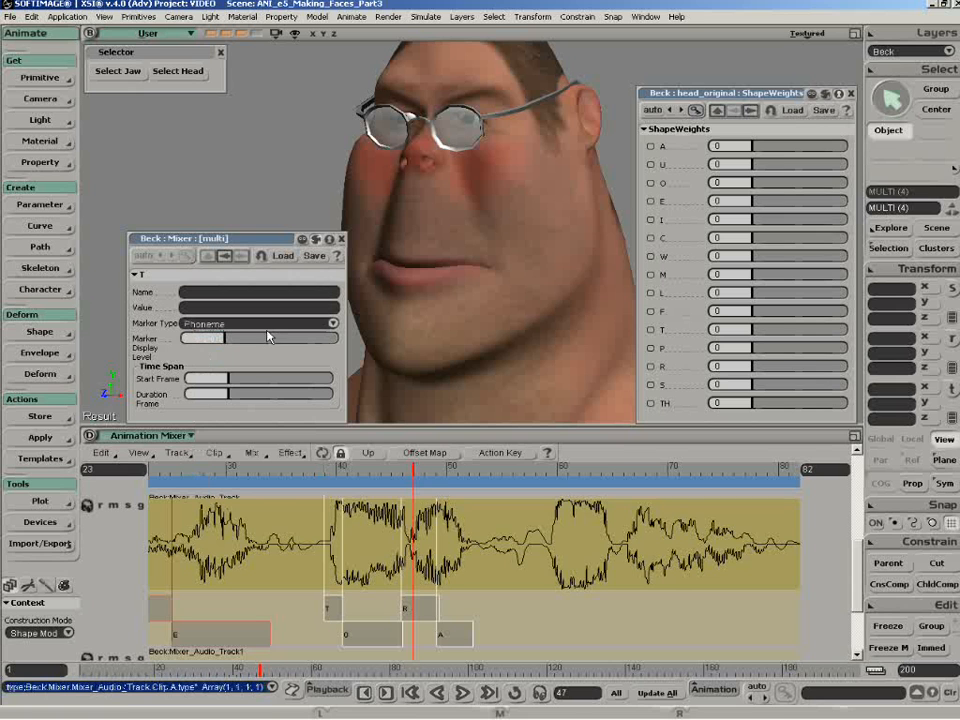
{"action": "left_click", "coordinate": [455, 640]}
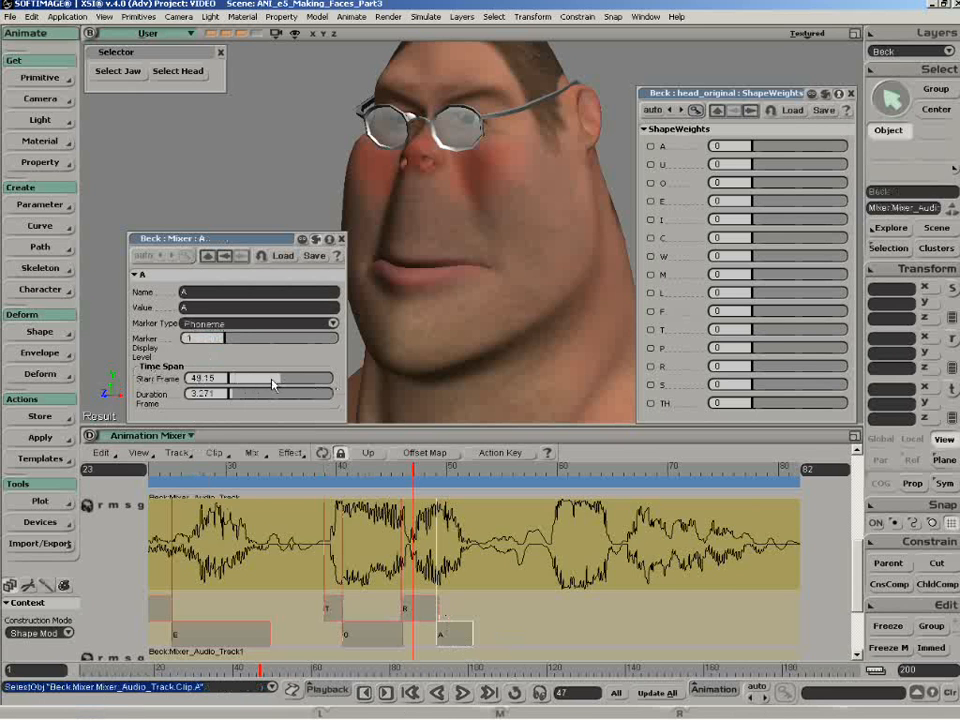
{"action": "left_click_drag", "start_coordinate": [280, 385], "coordinate": [238, 398]}
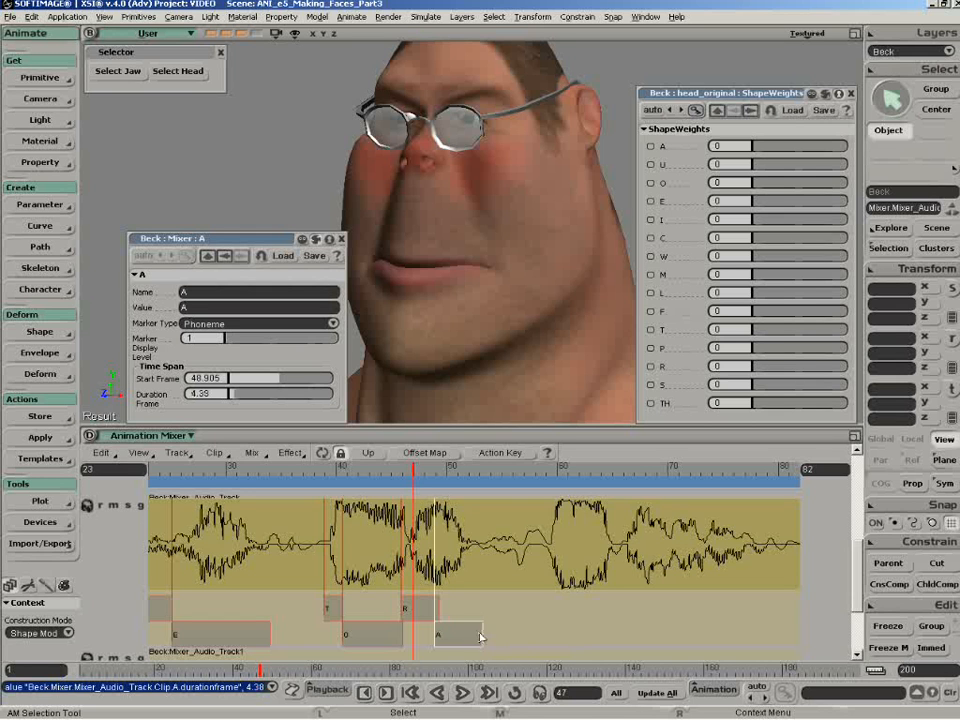
Scrub the audio to frame 61, copy the A marker to start at about frame 59.9, and select the copy.
{"action": "left_click", "coordinate": [576, 470]}
{"action": "left_click_drag", "start_coordinate": [576, 470], "coordinate": [568, 471]}
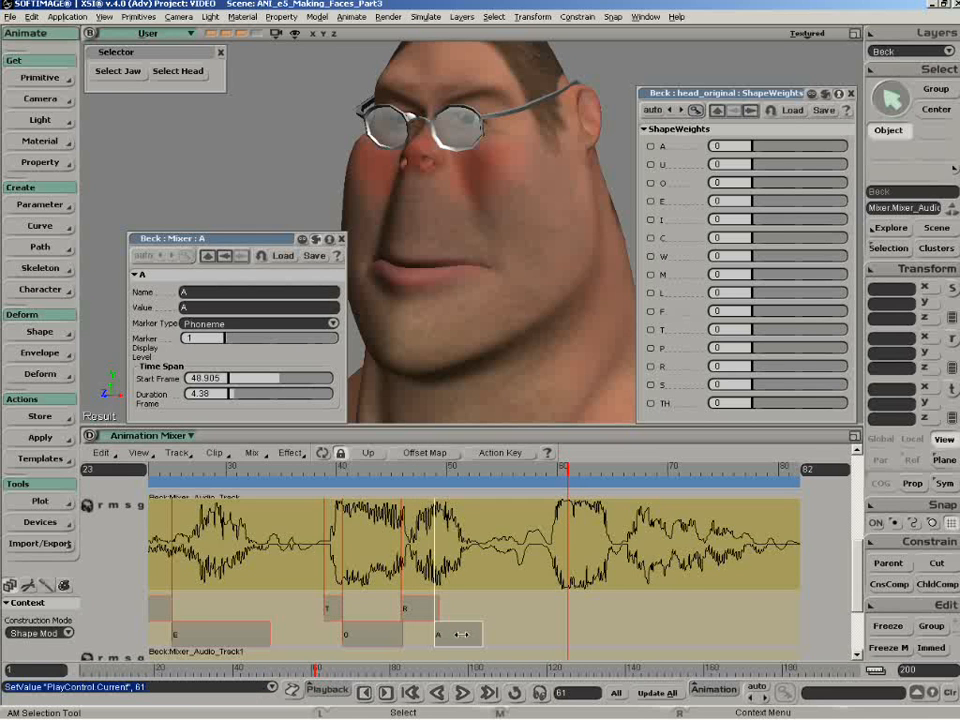
{"action": "left_click_drag", "start_coordinate": [468, 634], "coordinate": [587, 633], "text": "ctrl"}
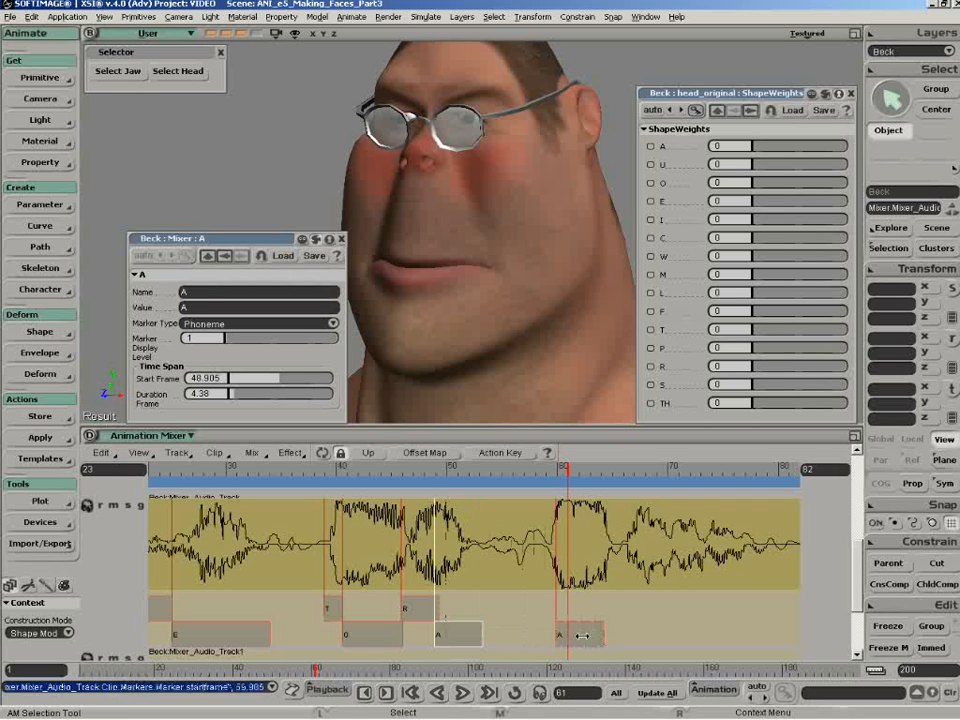
{"action": "left_click", "coordinate": [587, 633]}
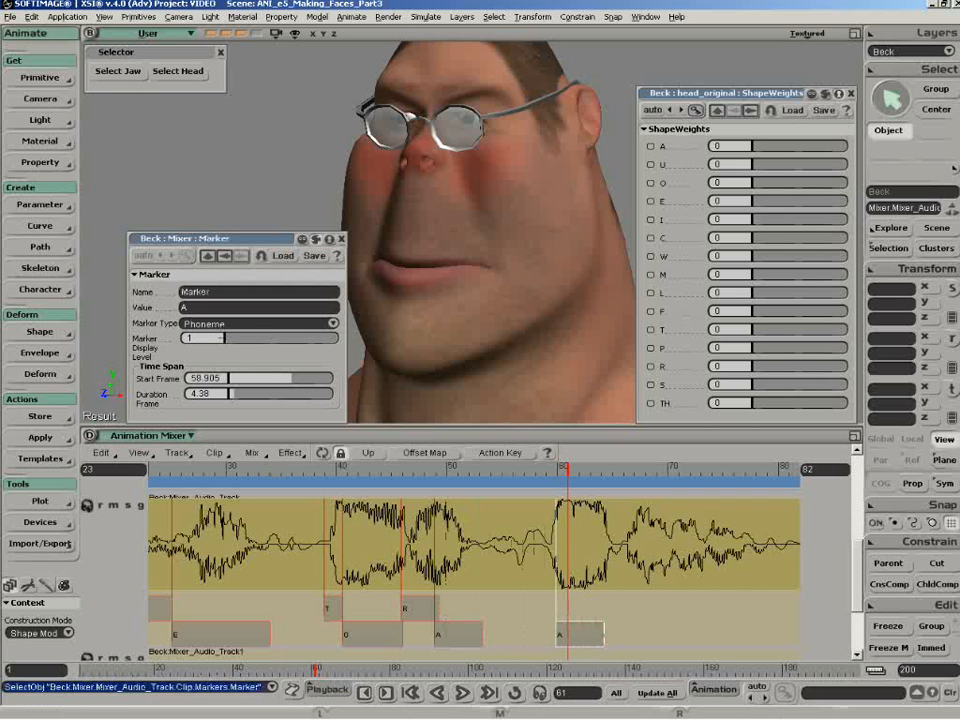